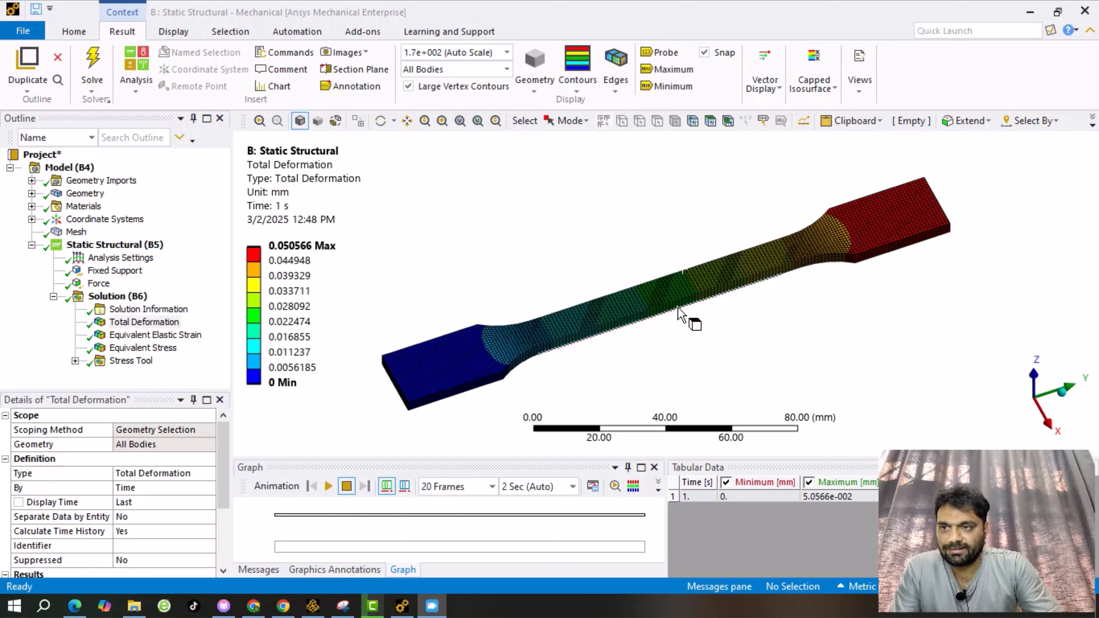
# Zoom in on the specimen's Total Deformation contour, which runs from 0 to 0.050566 mm.
pyautogui.scroll(1, 710, 331)
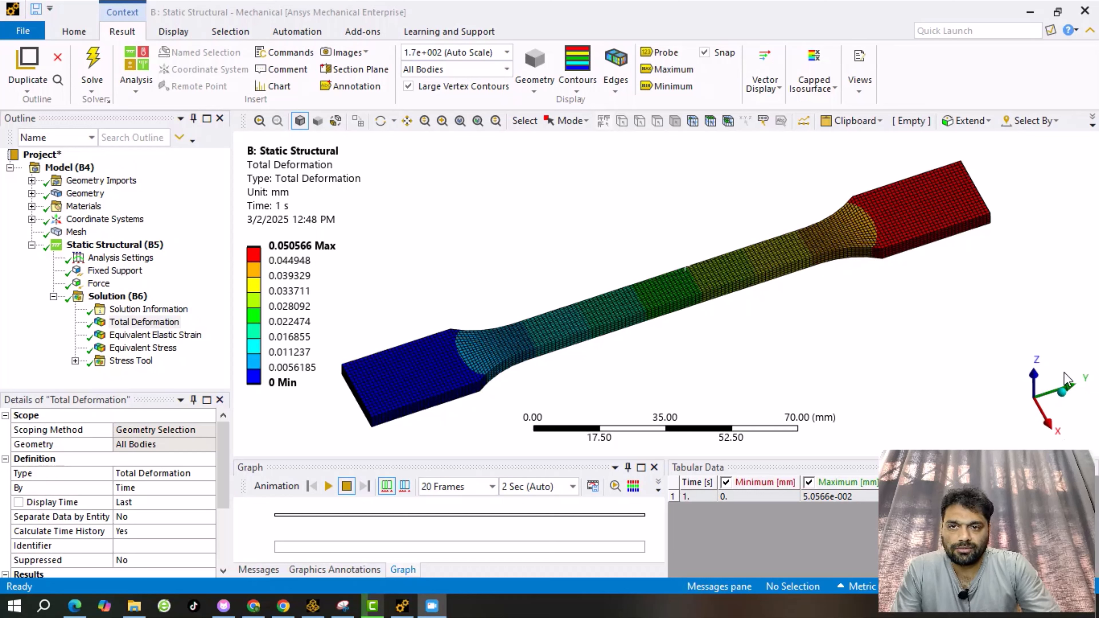
# Look straight down the +Z axis at the specimen and adjust the zoom.
pyautogui.click(1035, 381)
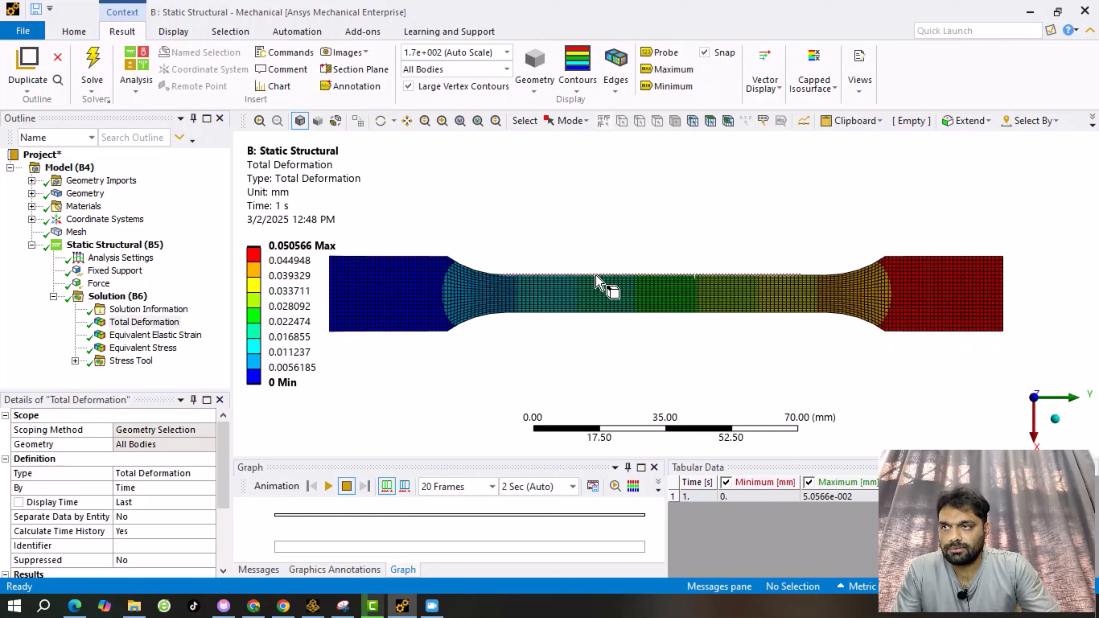
pyautogui.scroll(-5, 596, 281)
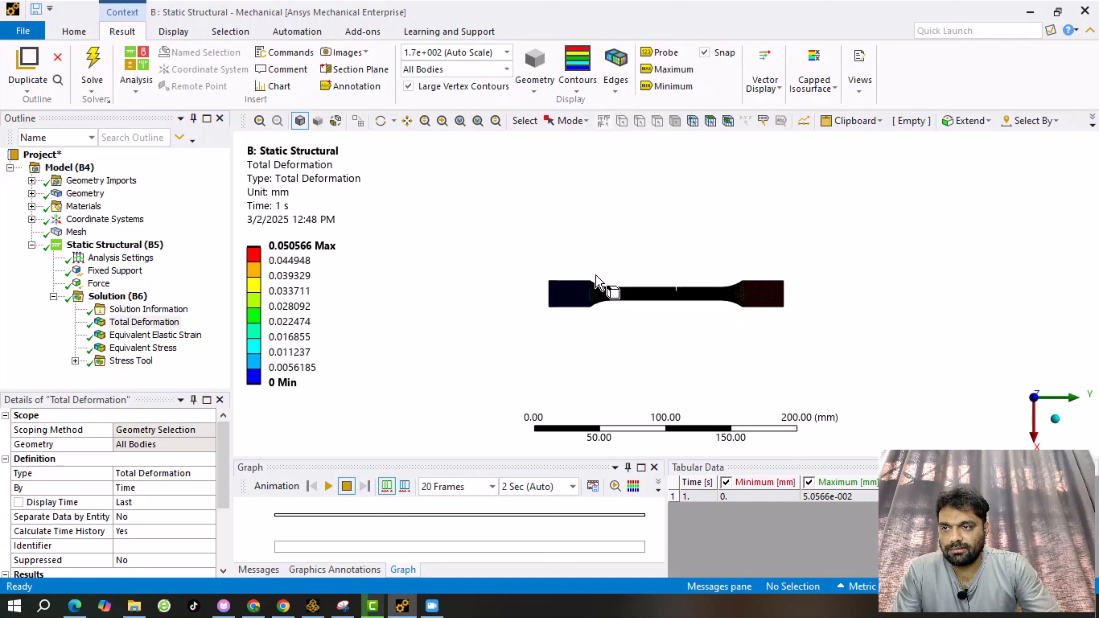
pyautogui.scroll(3, 596, 281)
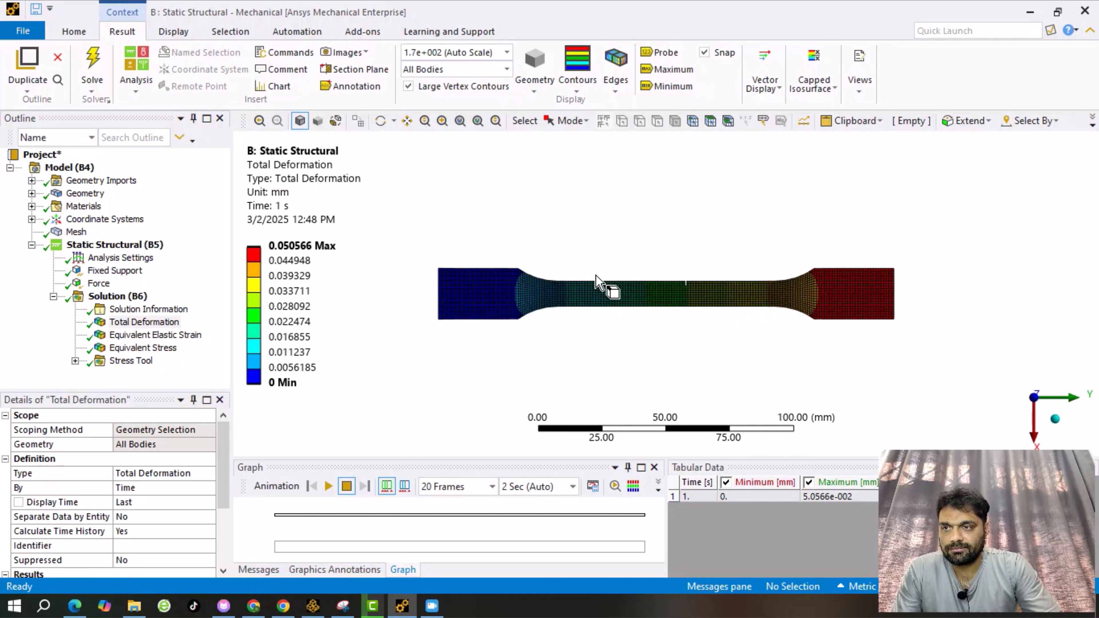
pyautogui.scroll(3, 596, 282)
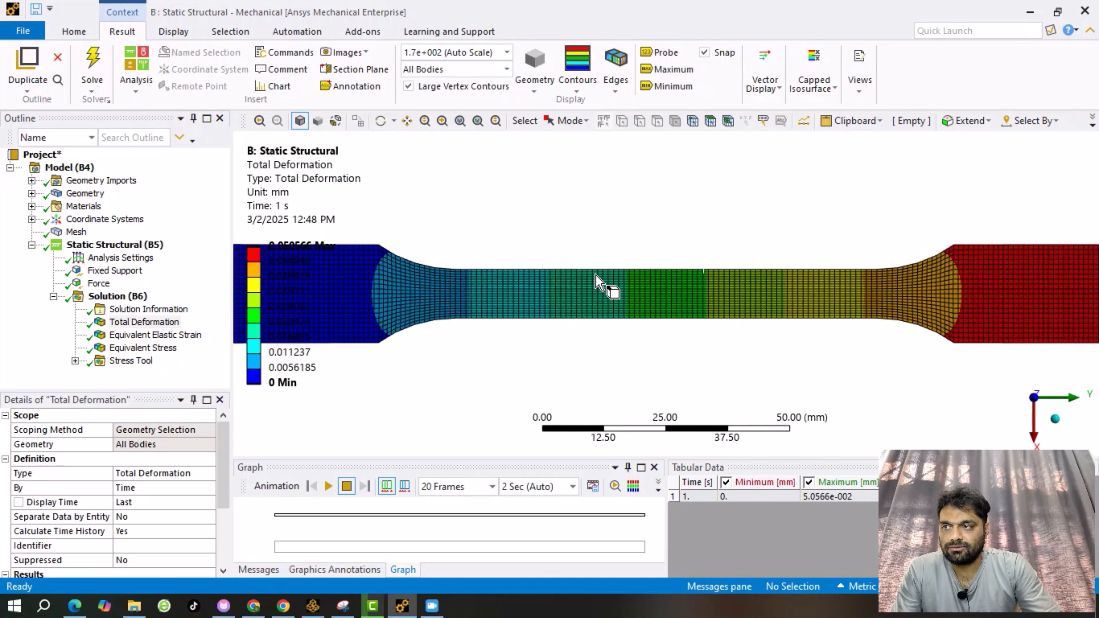
pyautogui.scroll(-2, 596, 281)
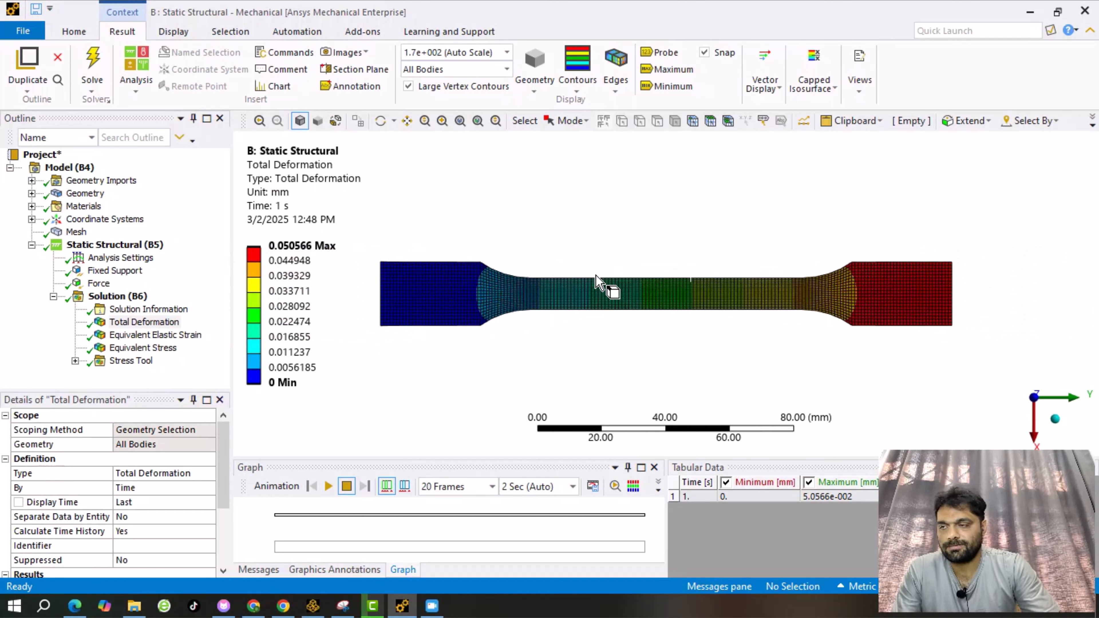
pyautogui.scroll(1, 596, 281)
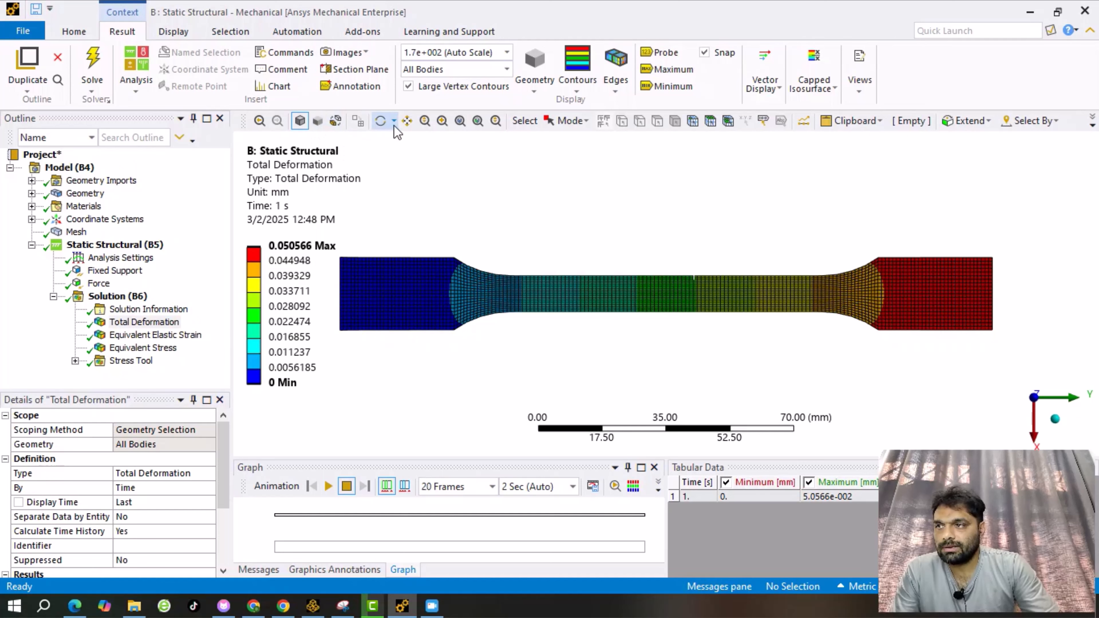
# Pan the specimen into the centre of the viewport and zoom to fit.
pyautogui.click(407, 121)
pyautogui.moveTo(574, 290); pyautogui.dragTo(638, 322)
pyautogui.scroll(1, 612, 338)
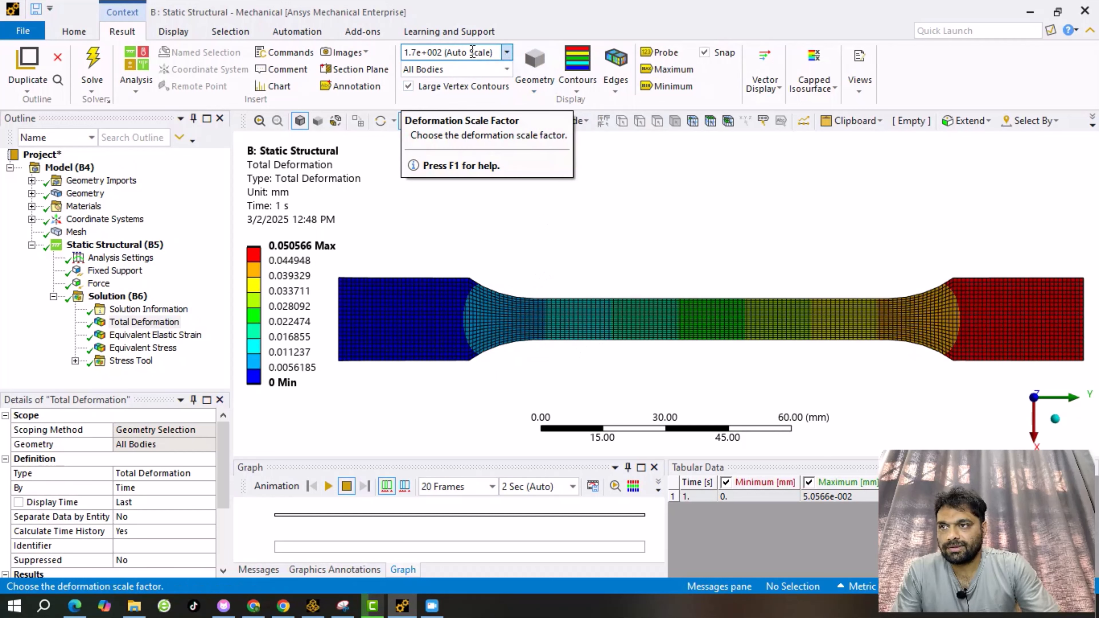
# Show the deformation at 1.0 (True Scale) and try editing the legend's maximum value.
pyautogui.click(507, 53)
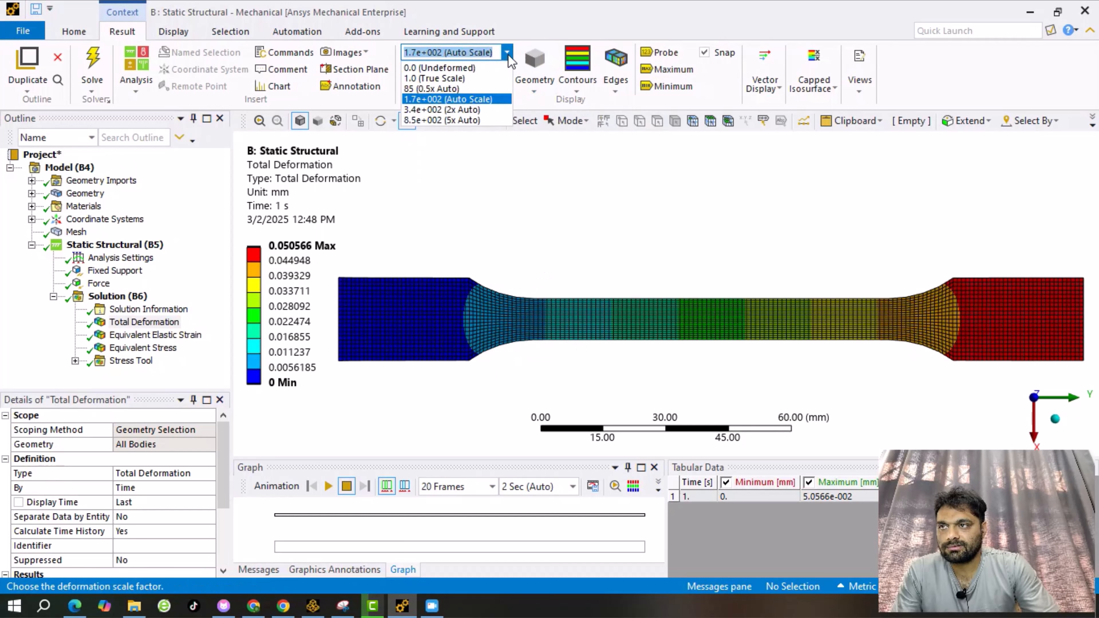
pyautogui.click(448, 79)
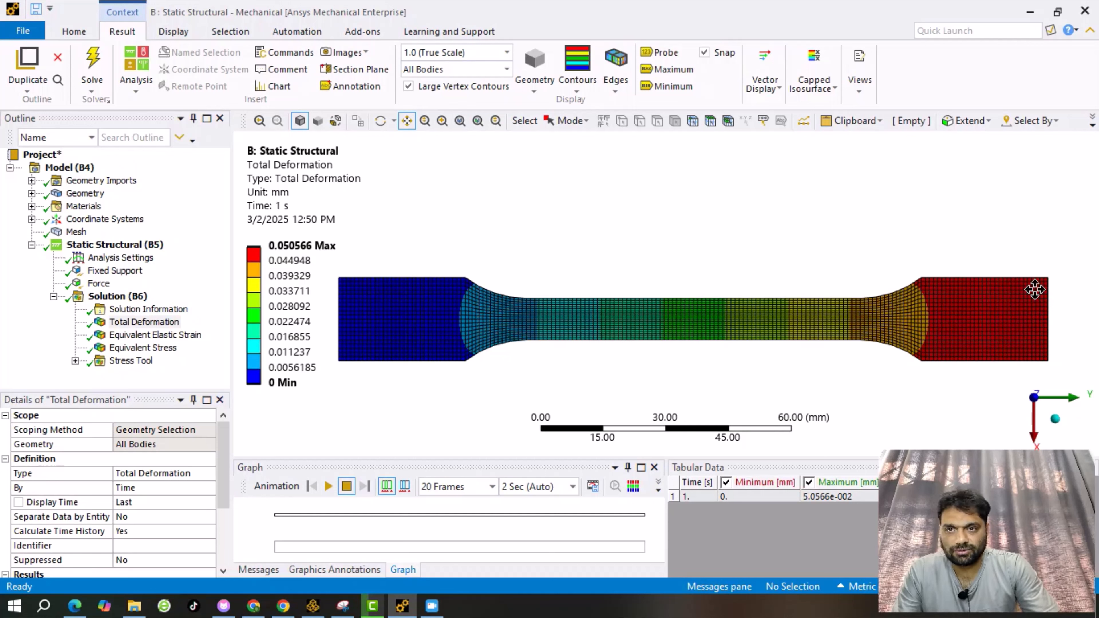
pyautogui.click(287, 246)
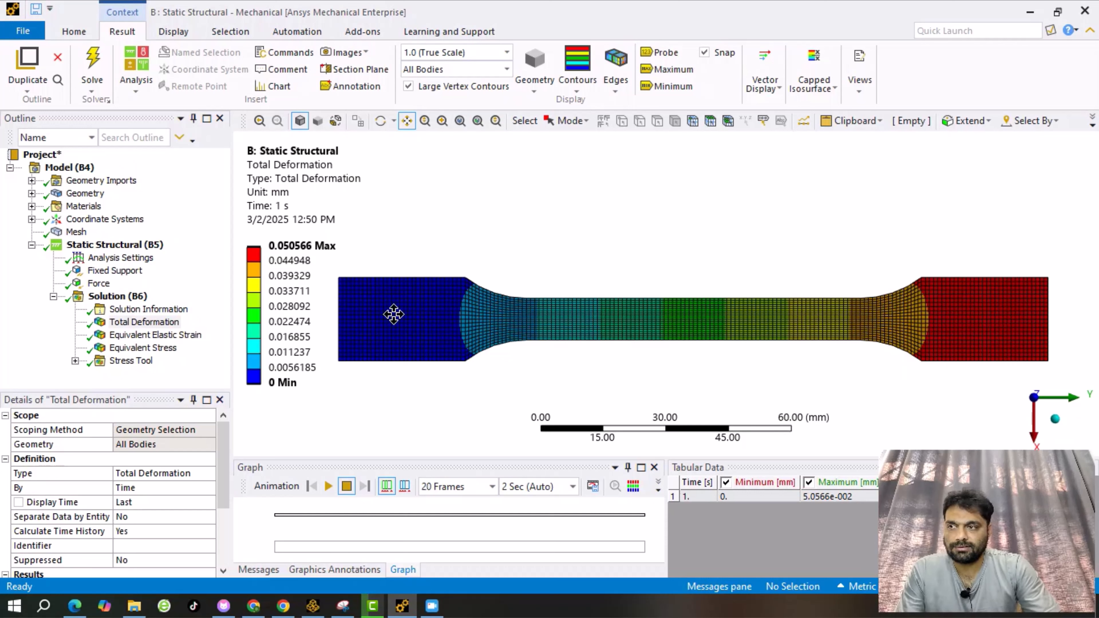
pyautogui.click(298, 246)
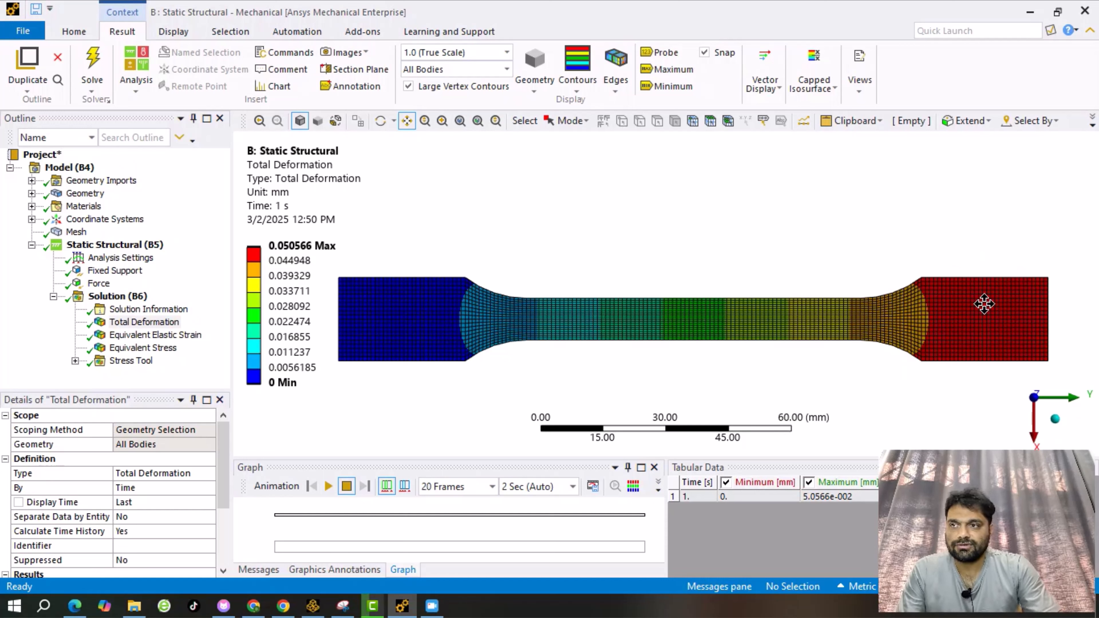
# Exaggerate the deformation to 3.4e+002 (2x Auto) and recentre the specimen.
pyautogui.click(507, 53)
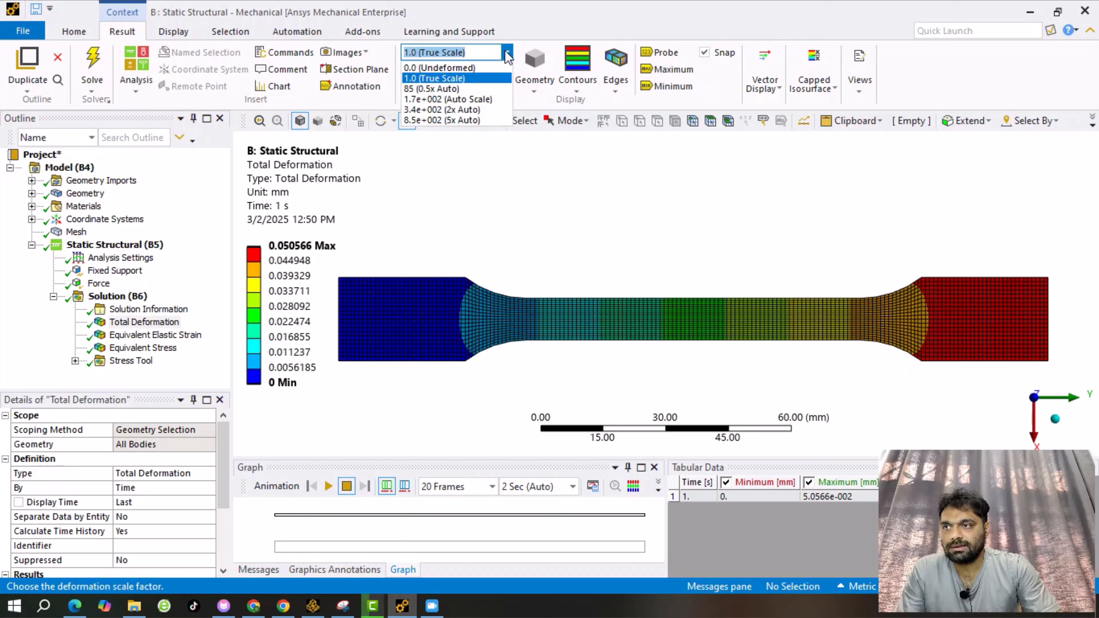
pyautogui.click(467, 109)
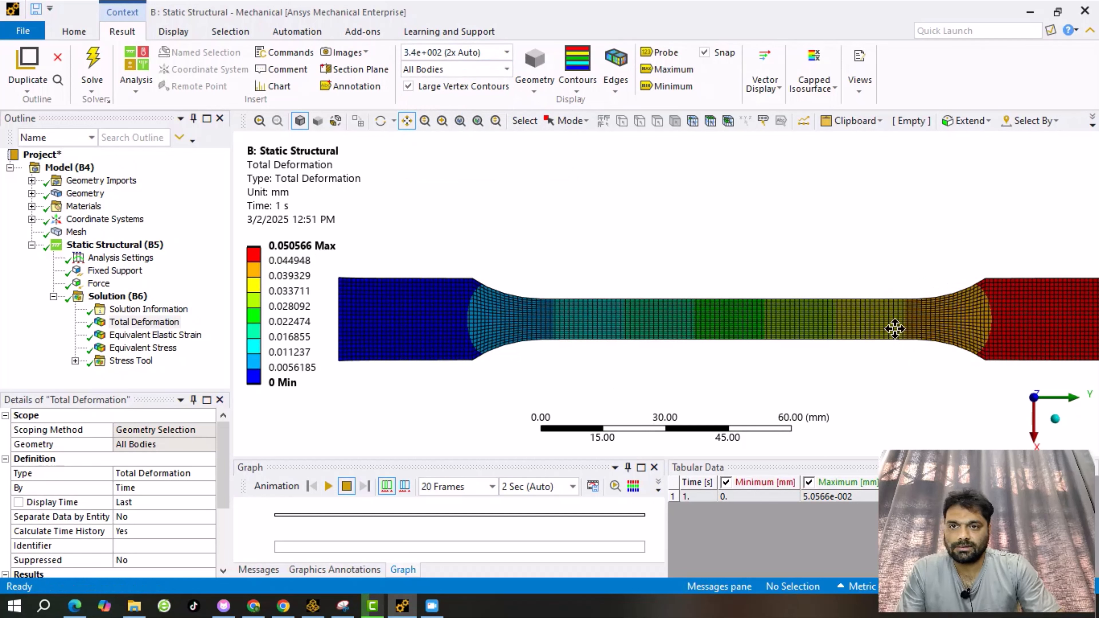
pyautogui.scroll(-2, 981, 331)
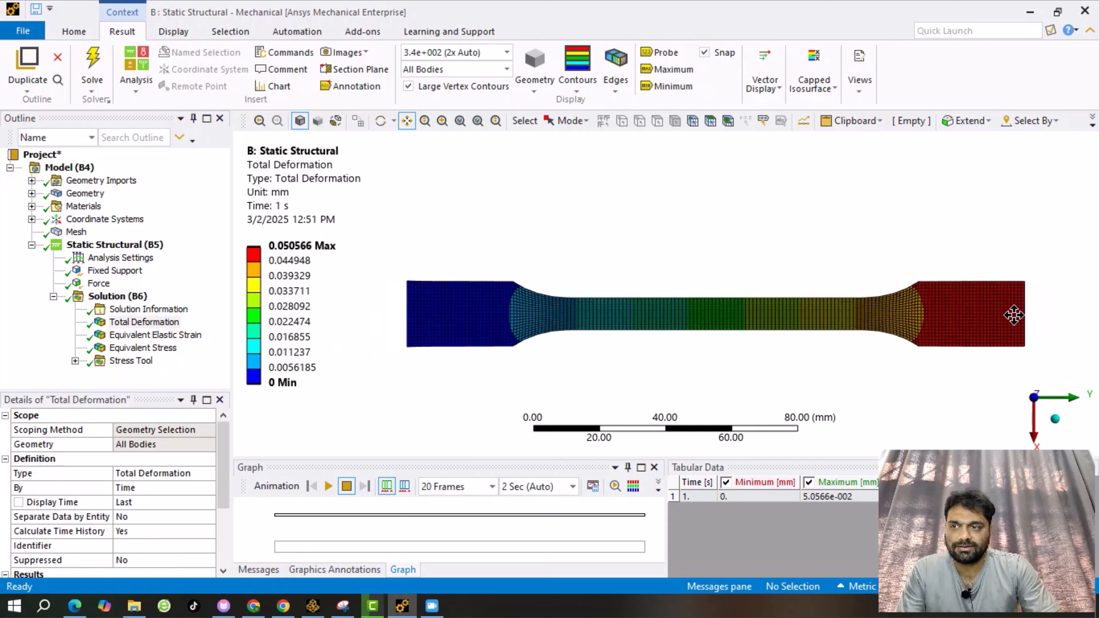
pyautogui.scroll(1, 1013, 314)
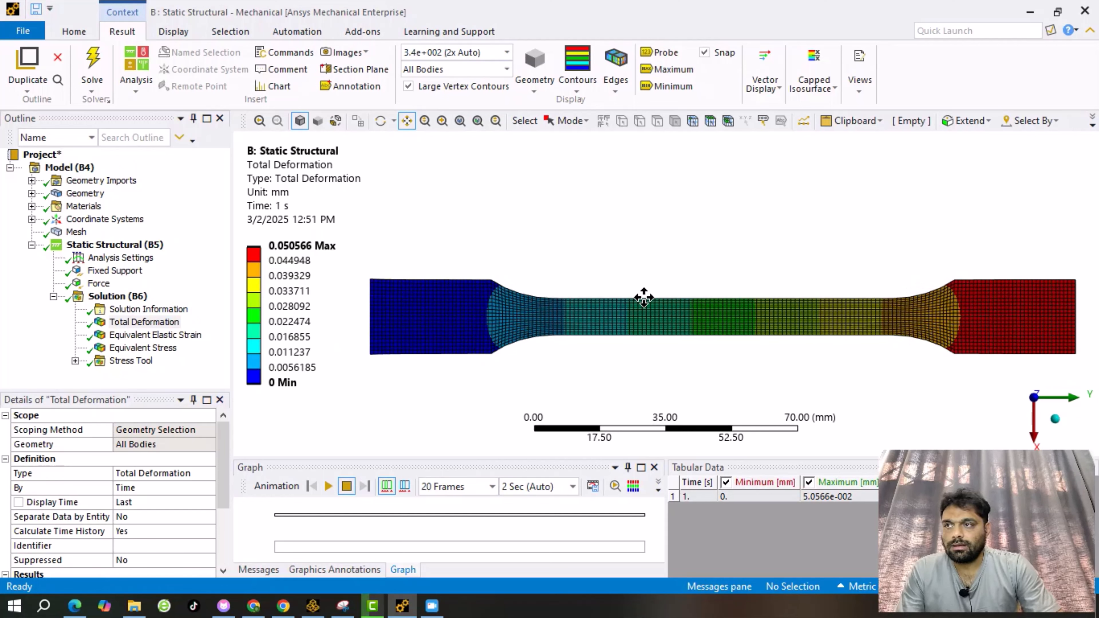
pyautogui.moveTo(643, 297)
pyautogui.mouseDown()
pyautogui.moveTo(654, 306)
pyautogui.moveTo(633, 297)
pyautogui.mouseUp()
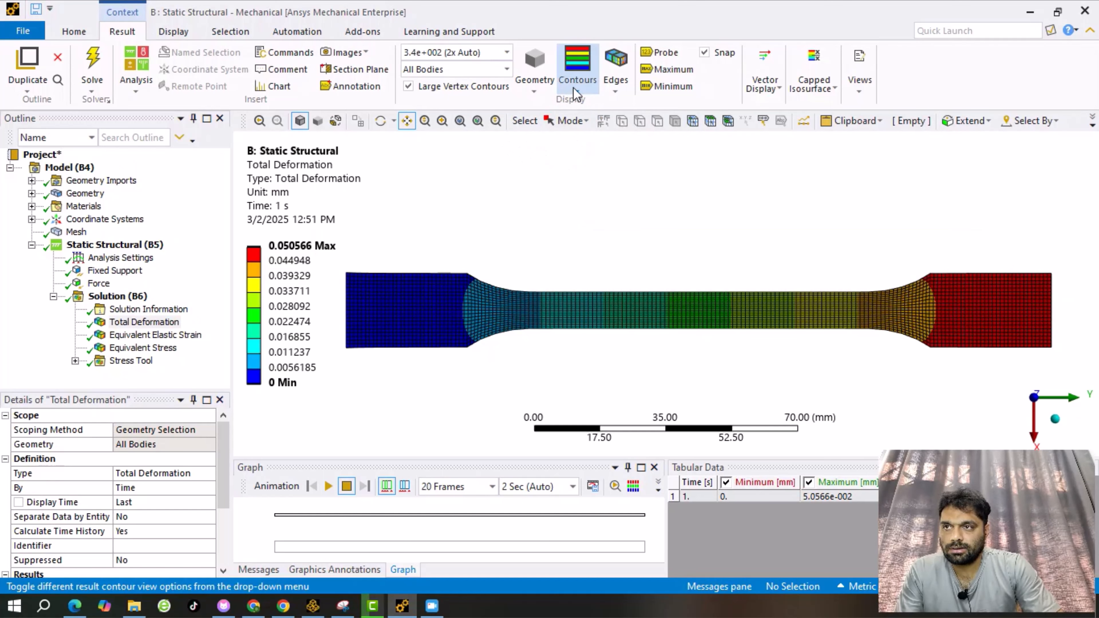
pyautogui.click(587, 89)
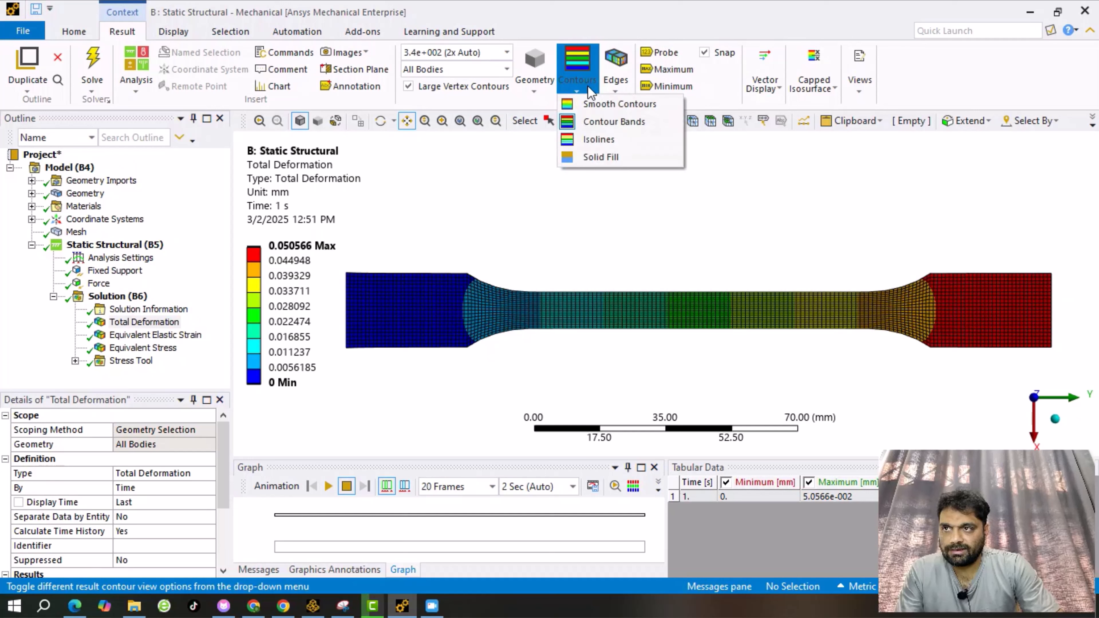
pyautogui.click(618, 157)
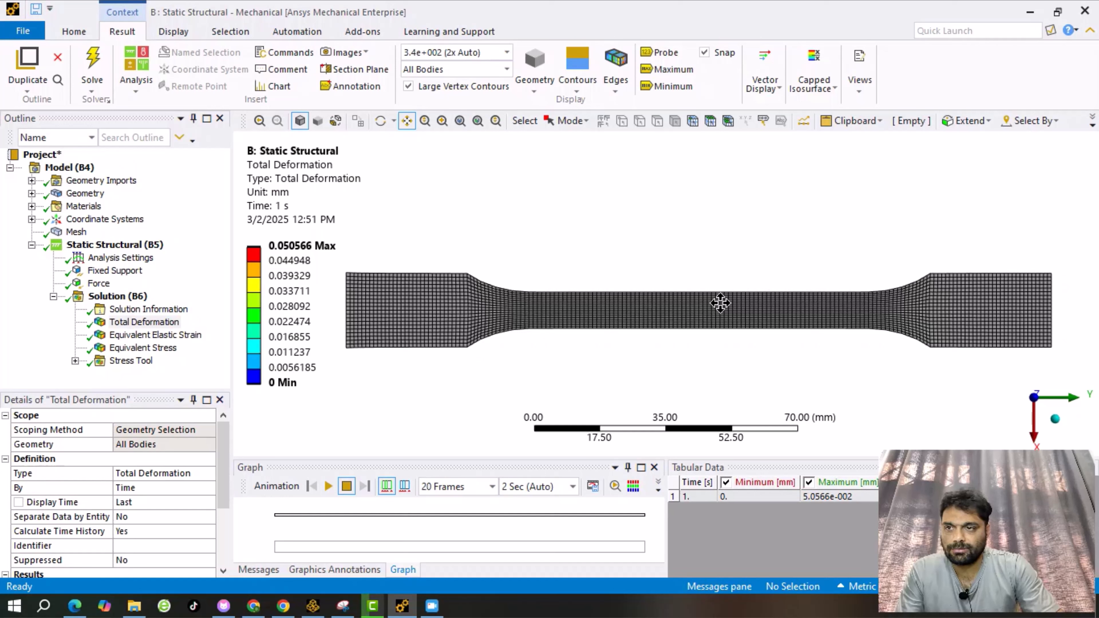
pyautogui.click(577, 80)
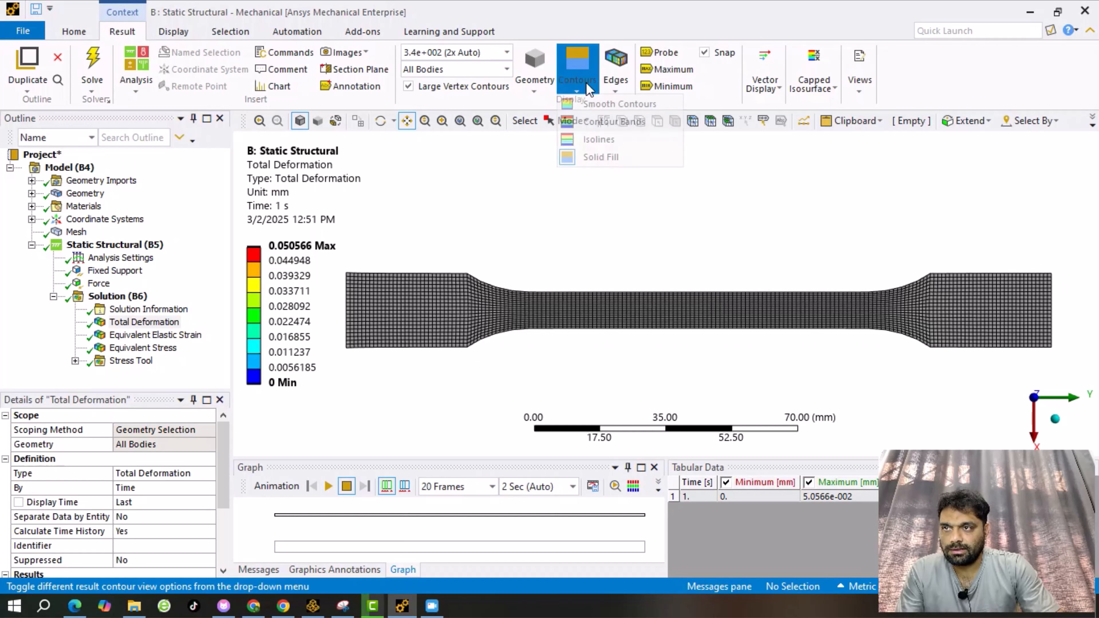
pyautogui.click(598, 139)
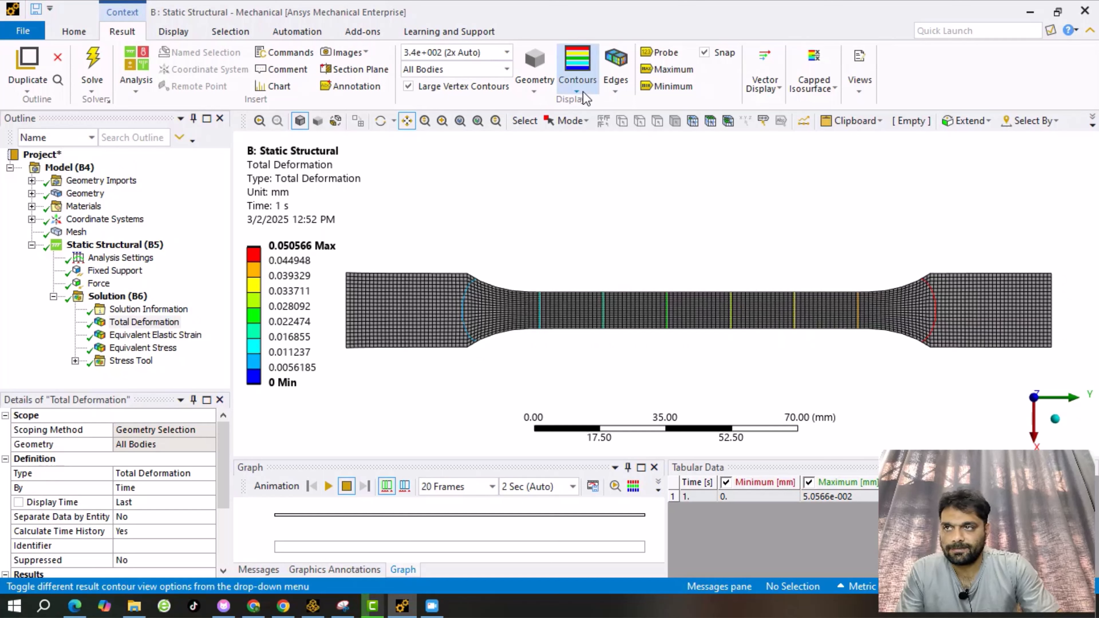
pyautogui.click(578, 85)
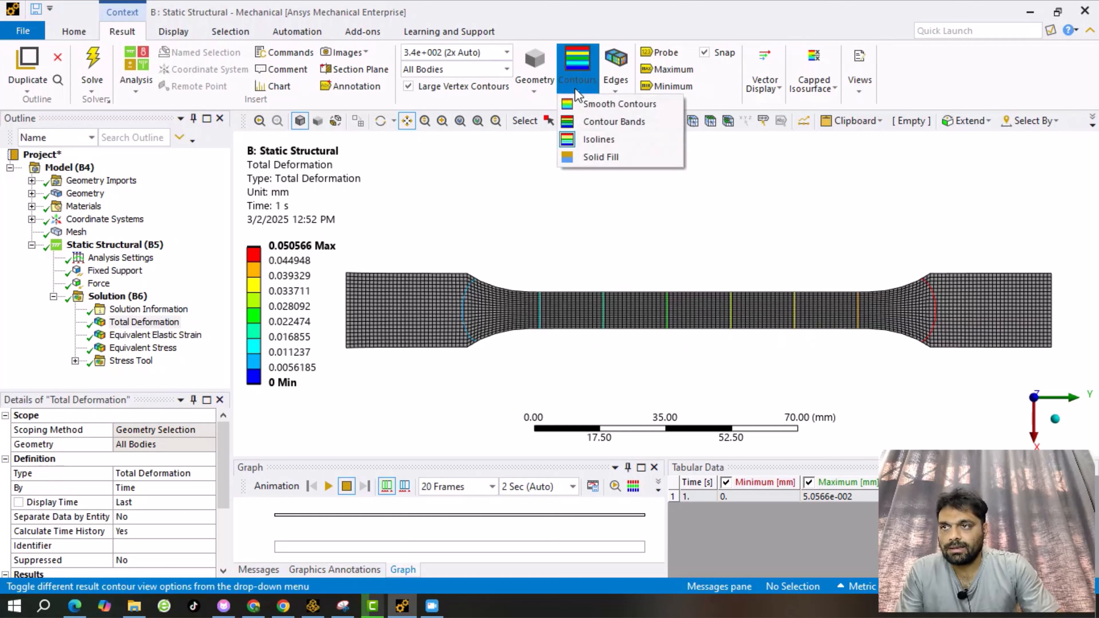
pyautogui.click(641, 122)
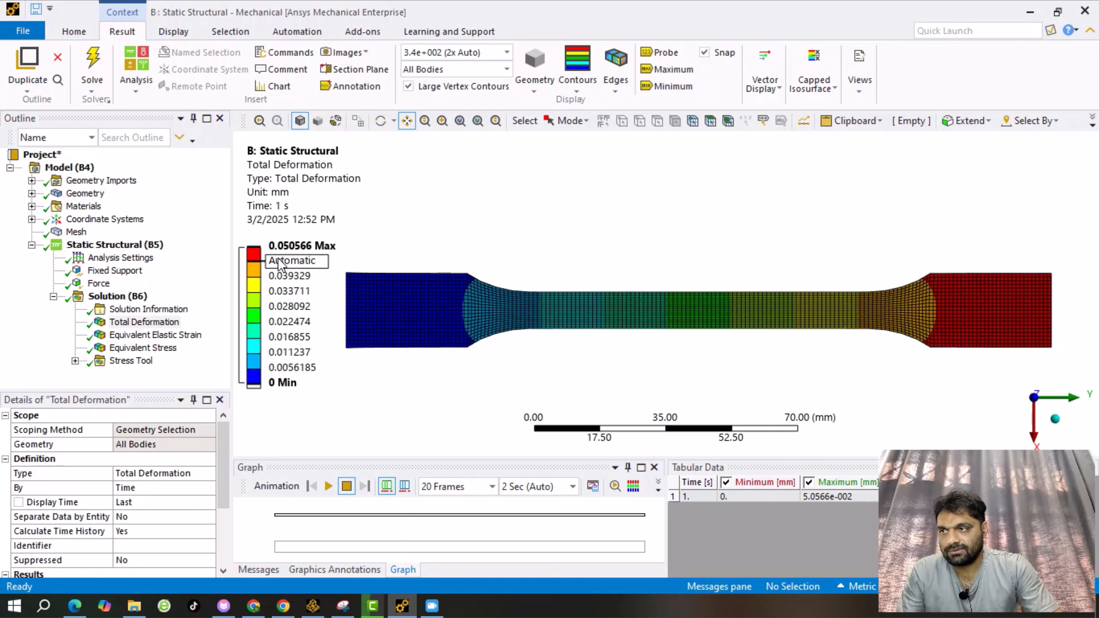
pyautogui.click(579, 82)
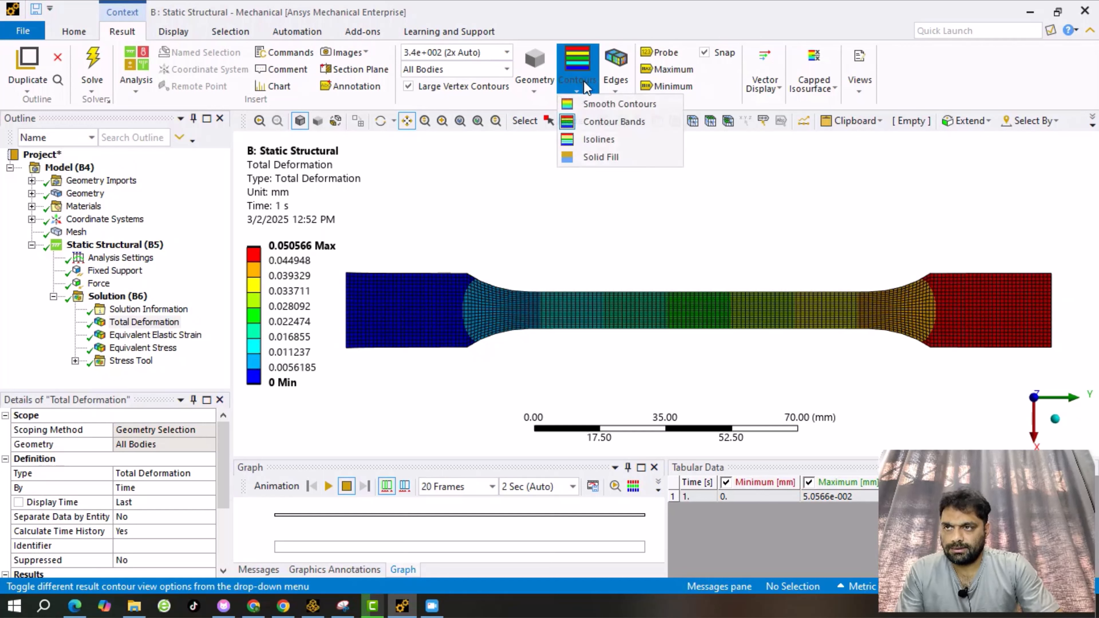
# Change the contour style from smooth gradient to distinct colour bands.
pyautogui.click(610, 107)
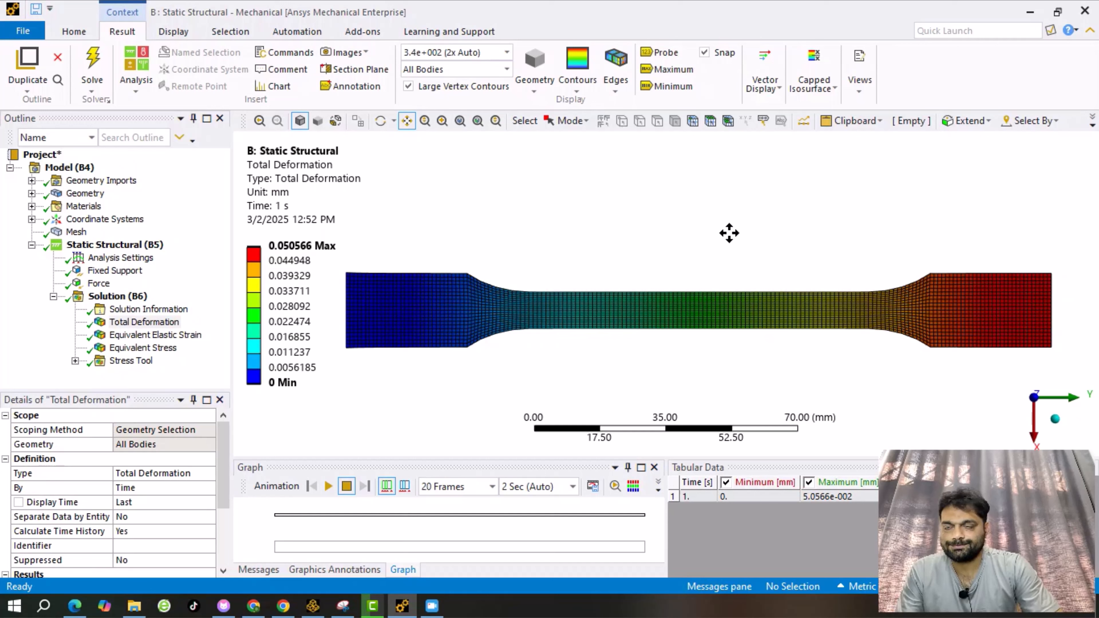
pyautogui.click(570, 90)
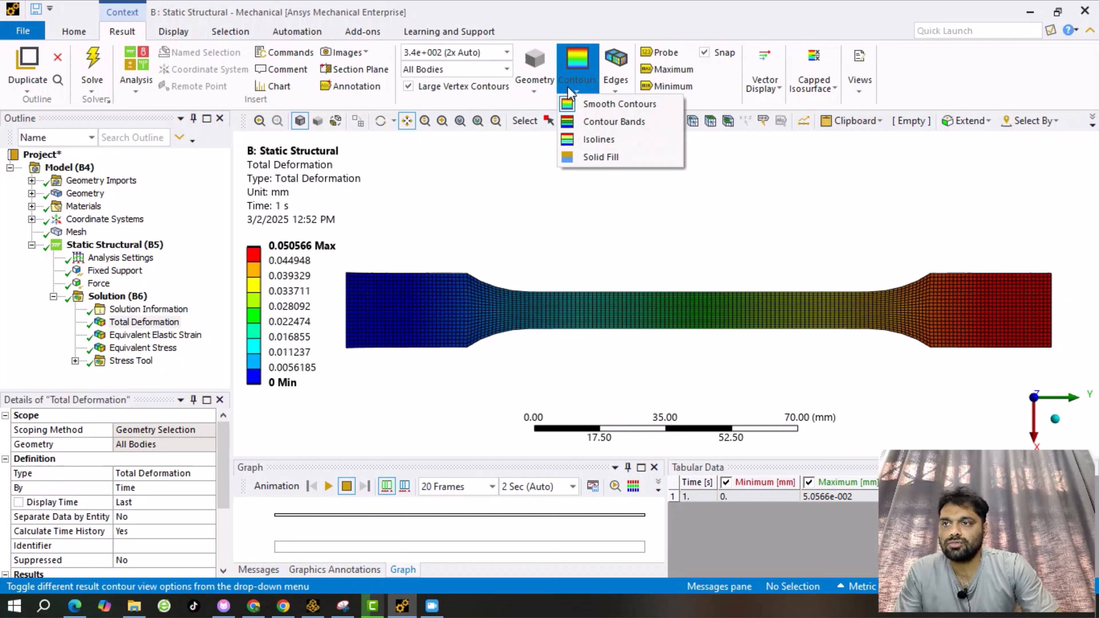
pyautogui.click(605, 131)
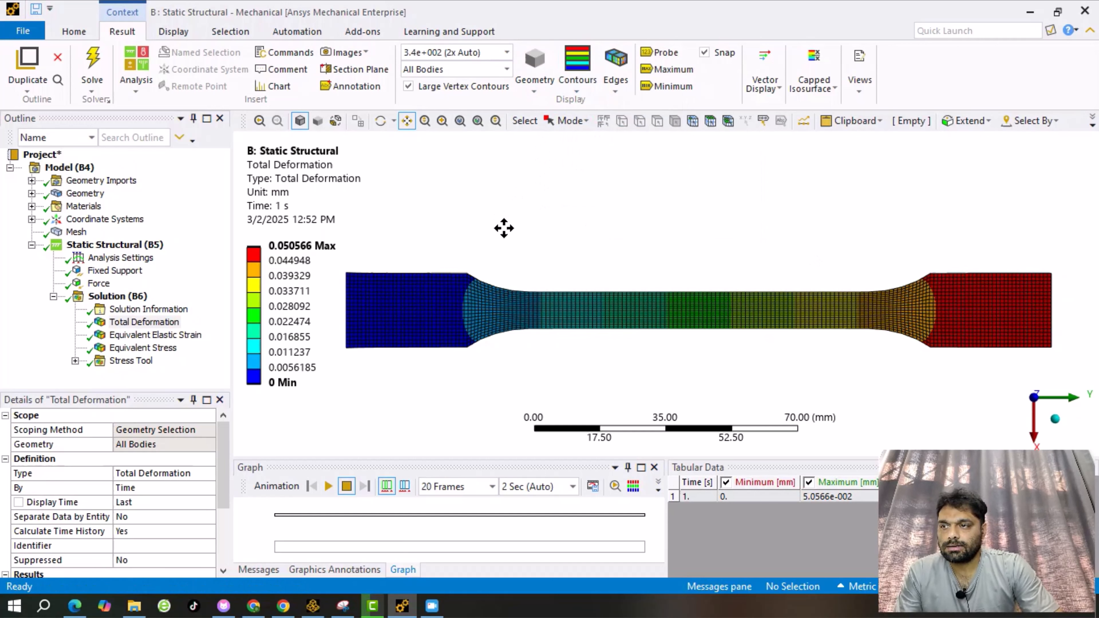
pyautogui.click(623, 91)
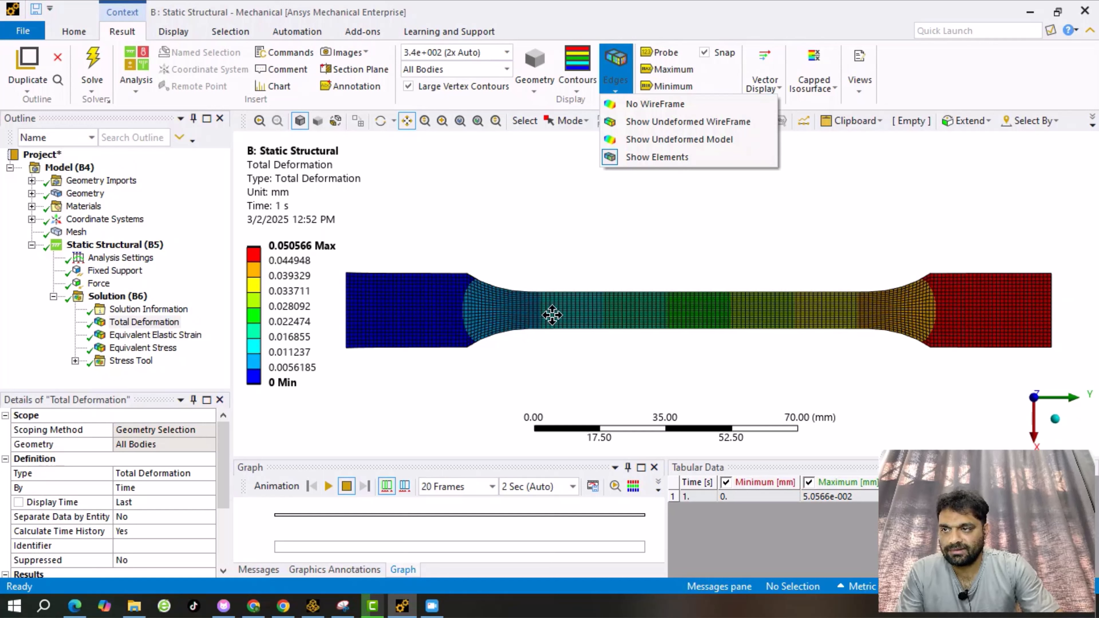
# Set edges to No WireFrame, then Show Undeformed WireFrame over the contour.
pyautogui.click(644, 104)
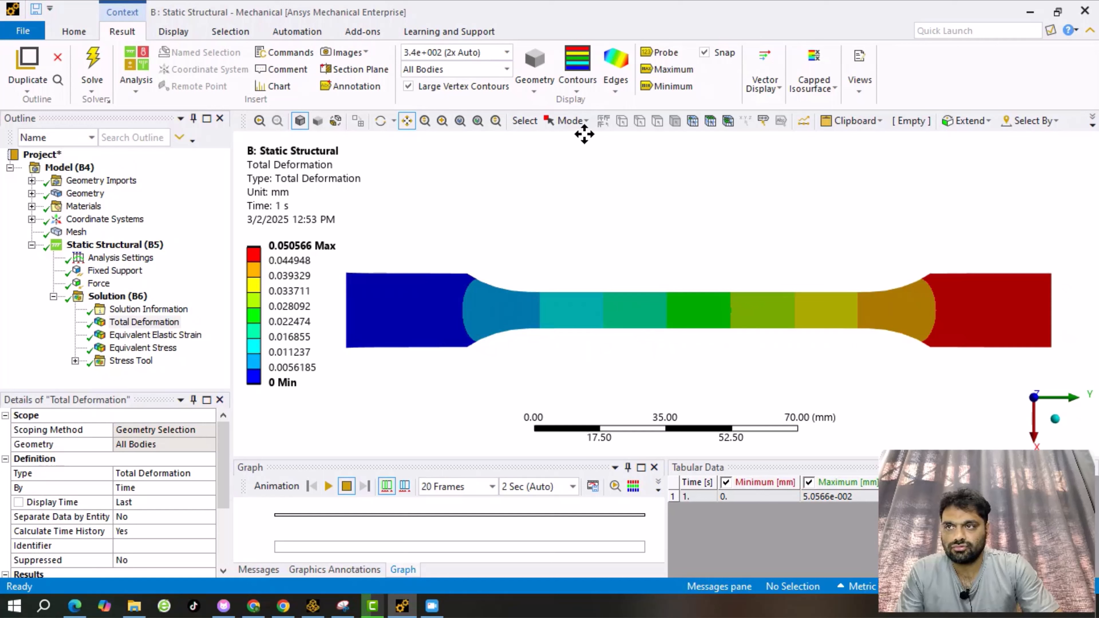
pyautogui.click(615, 80)
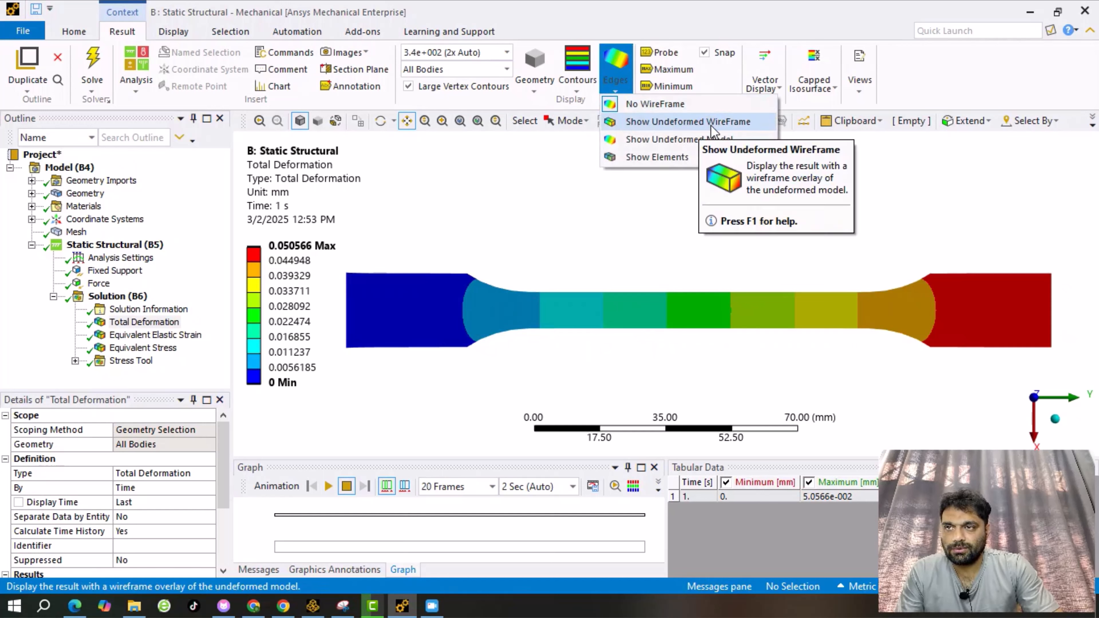
pyautogui.click(645, 125)
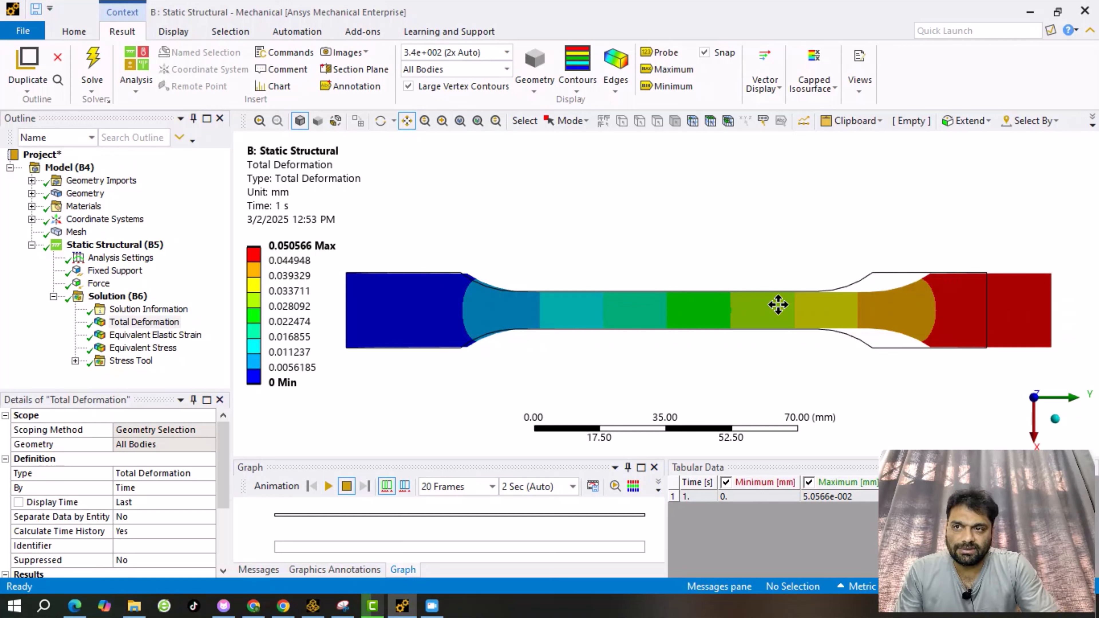
pyautogui.click(615, 72)
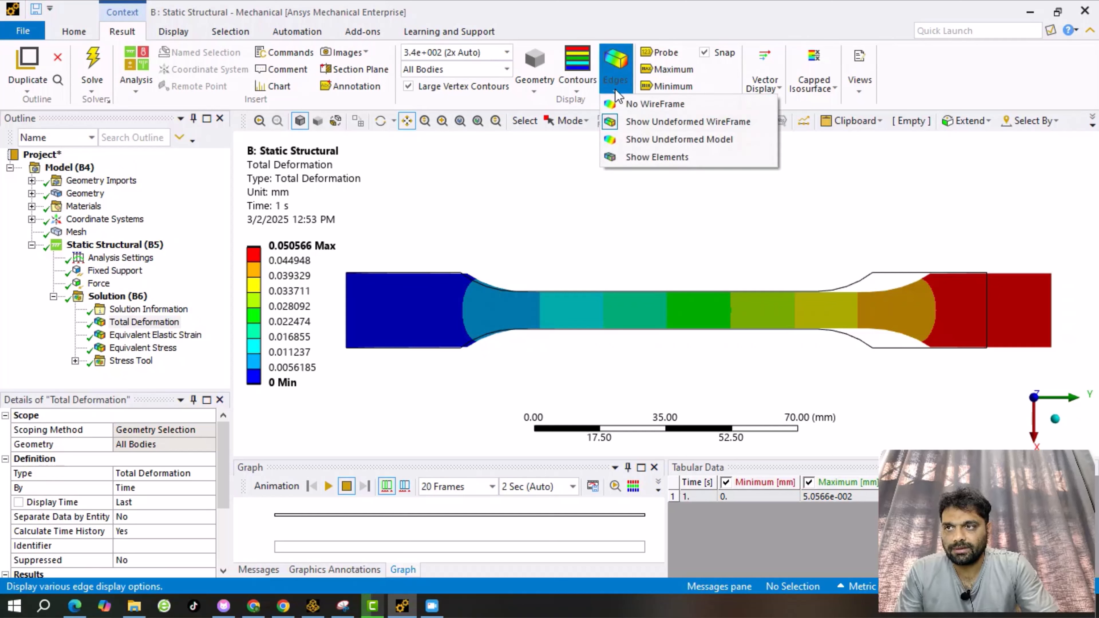
pyautogui.click(657, 142)
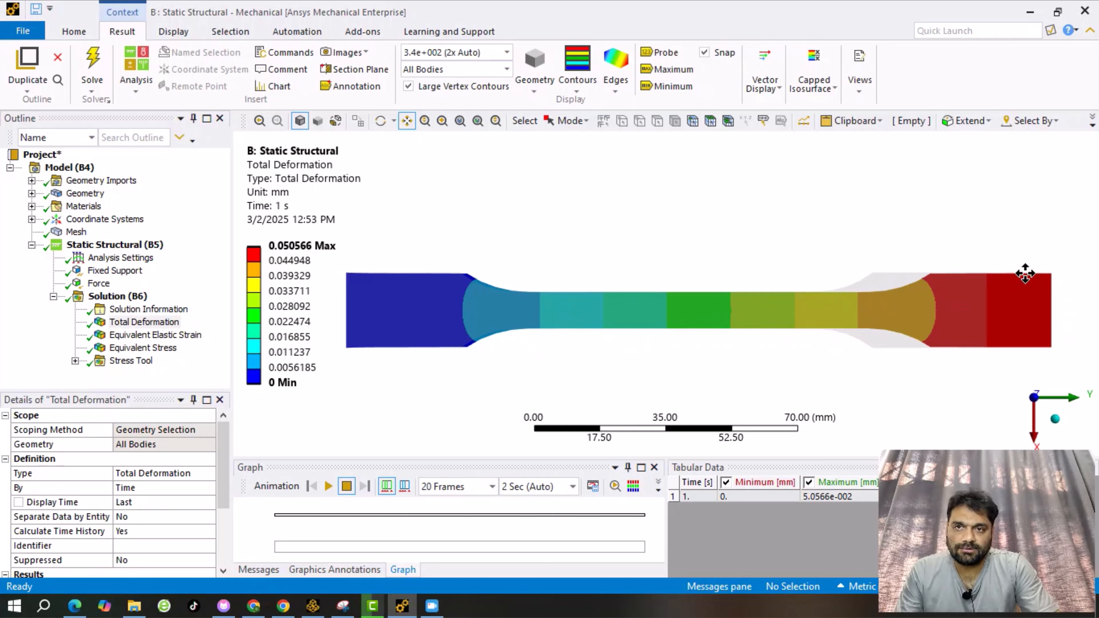
pyautogui.click(616, 72)
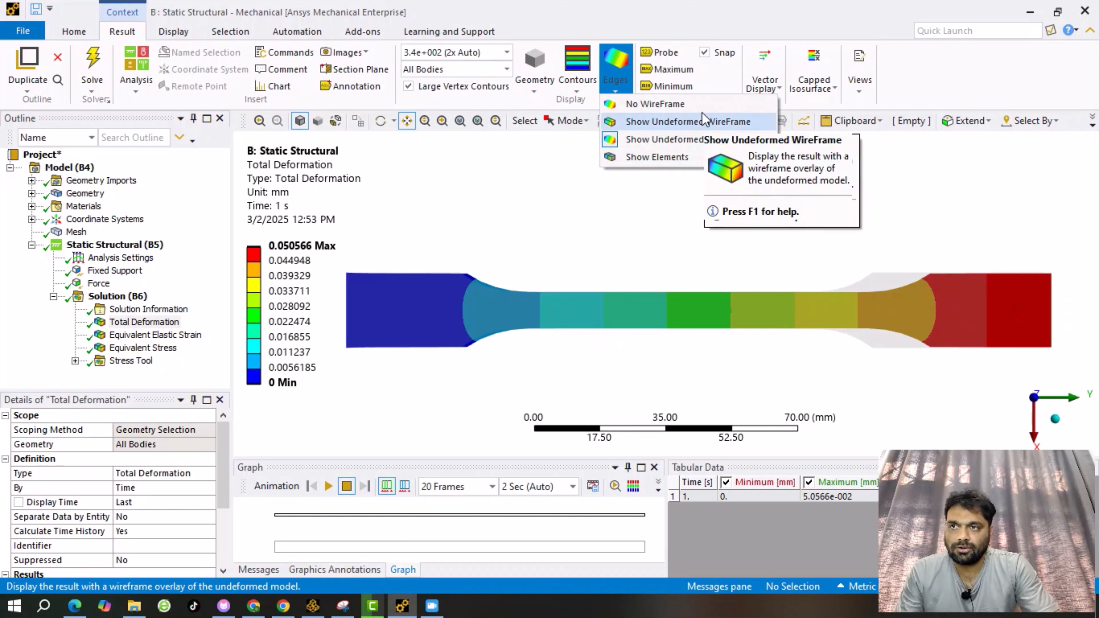
pyautogui.click(662, 122)
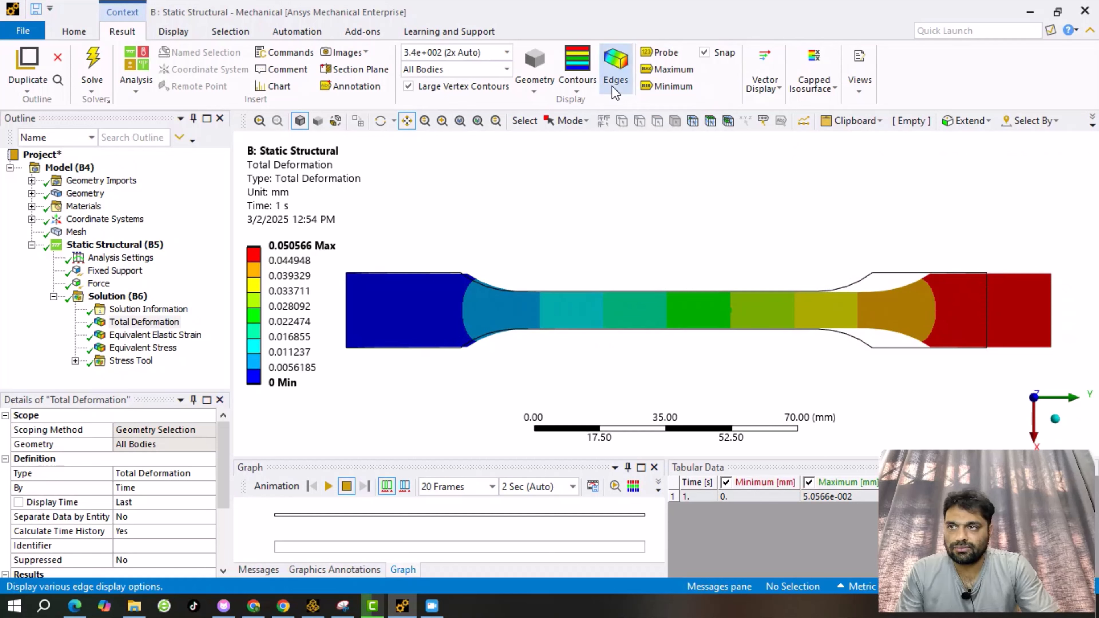
pyautogui.click(615, 65)
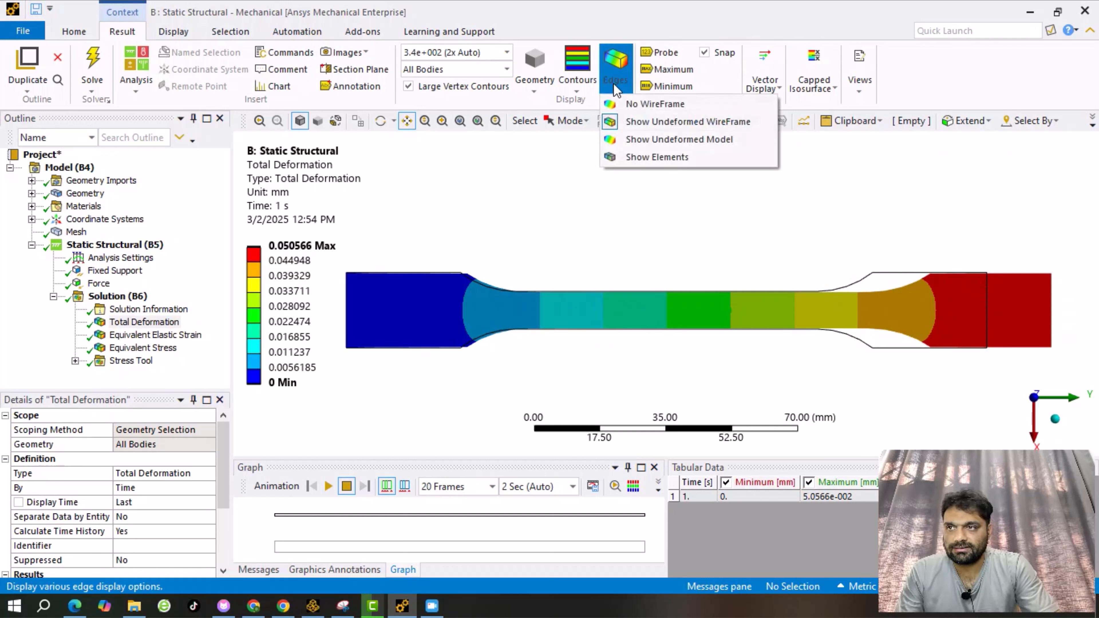
pyautogui.click(861, 216)
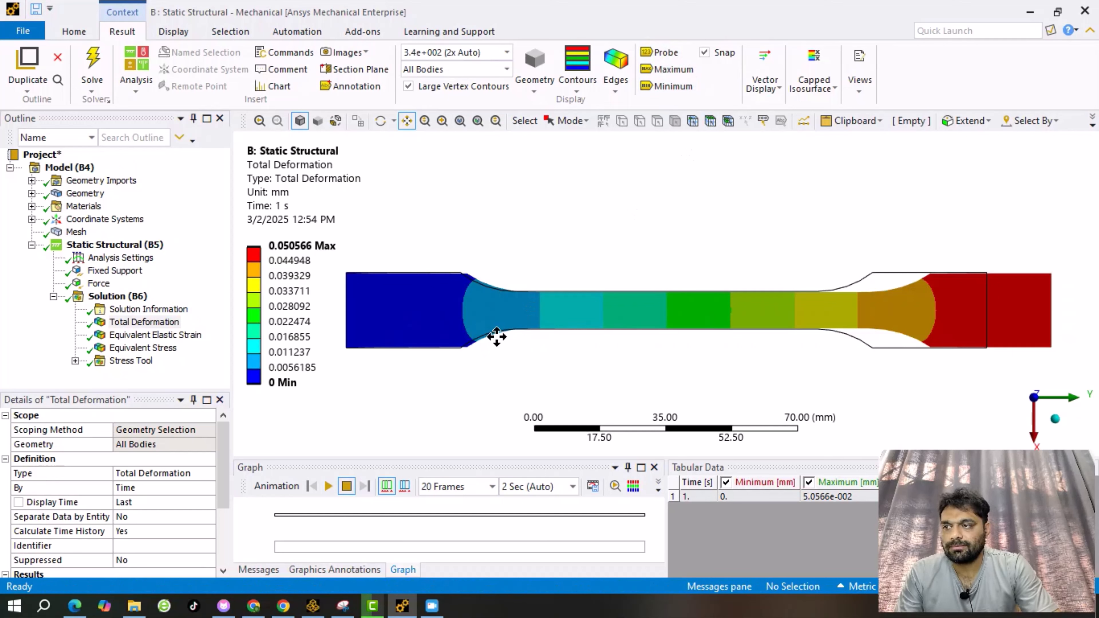
# Turn on Min and Max labels, then display Equivalent Stress (5.7621–92.855 MPa).
pyautogui.click(670, 86)
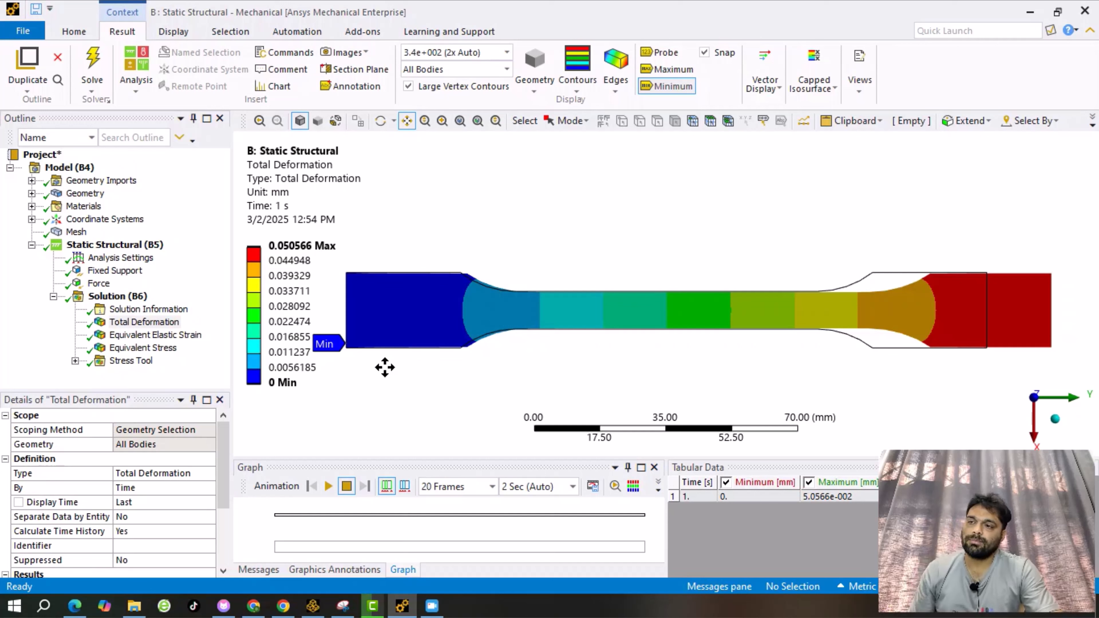
pyautogui.click(666, 70)
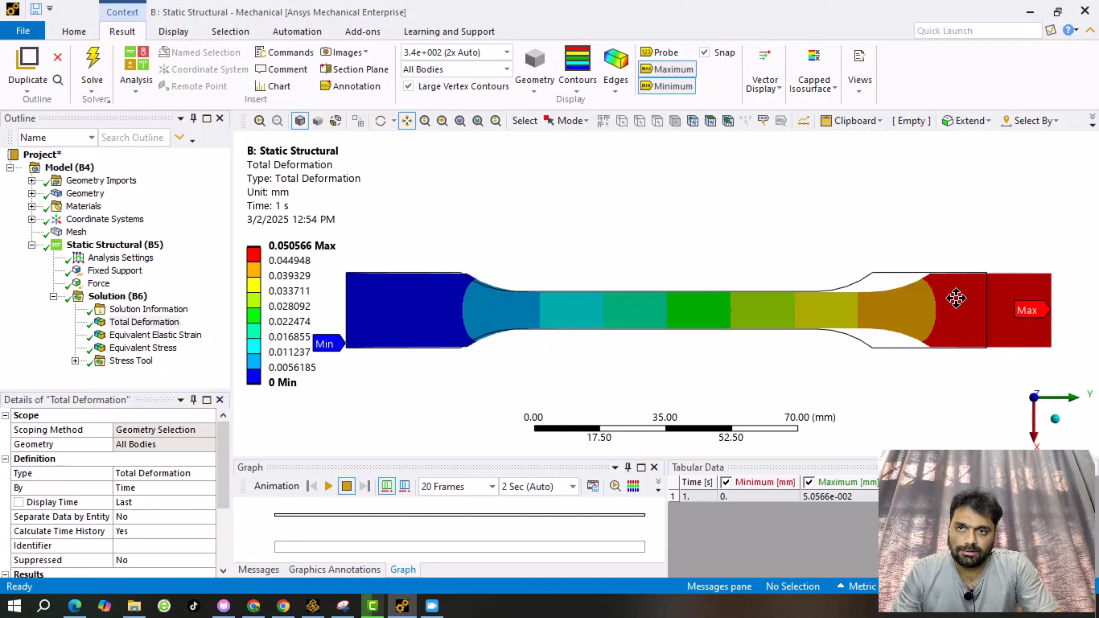
pyautogui.click(145, 350)
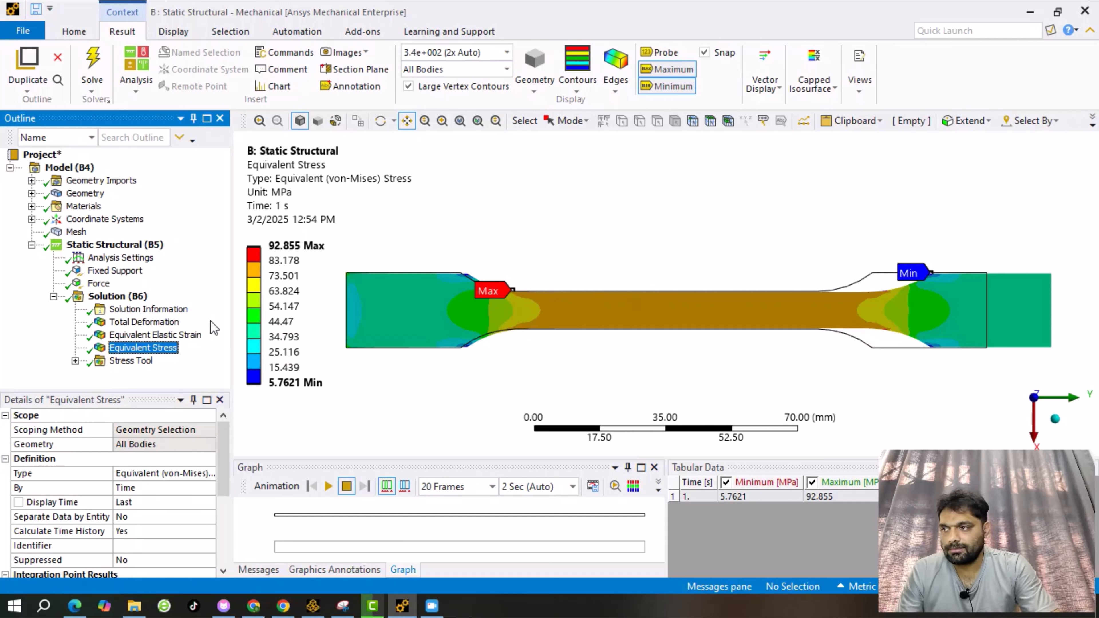
# Return to Total Deformation and turn on result probing.
pyautogui.click(145, 322)
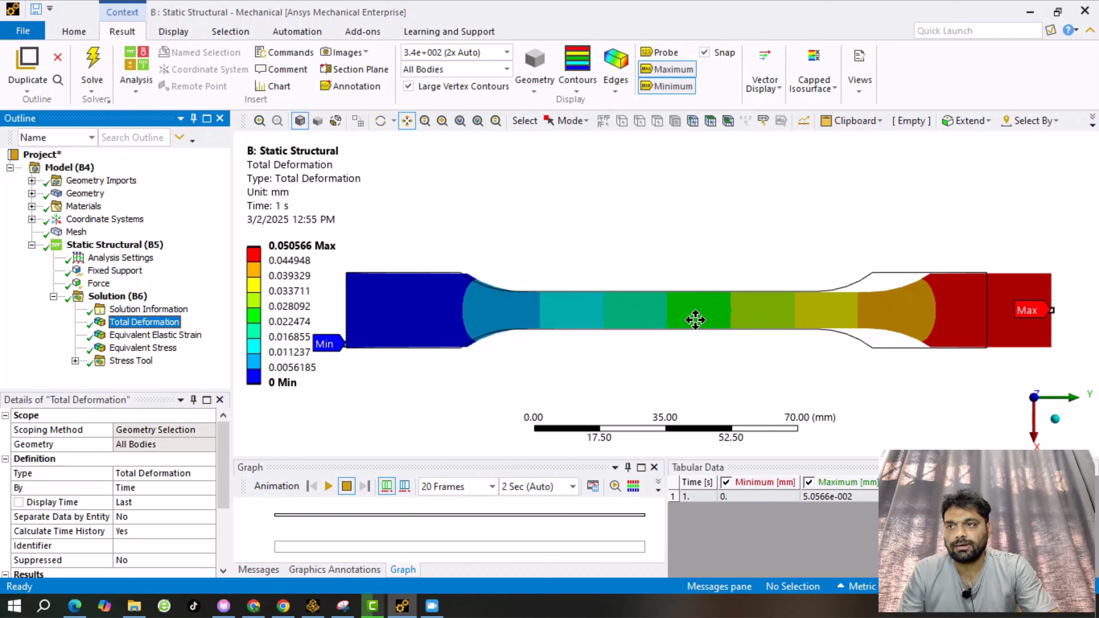
pyautogui.click(656, 59)
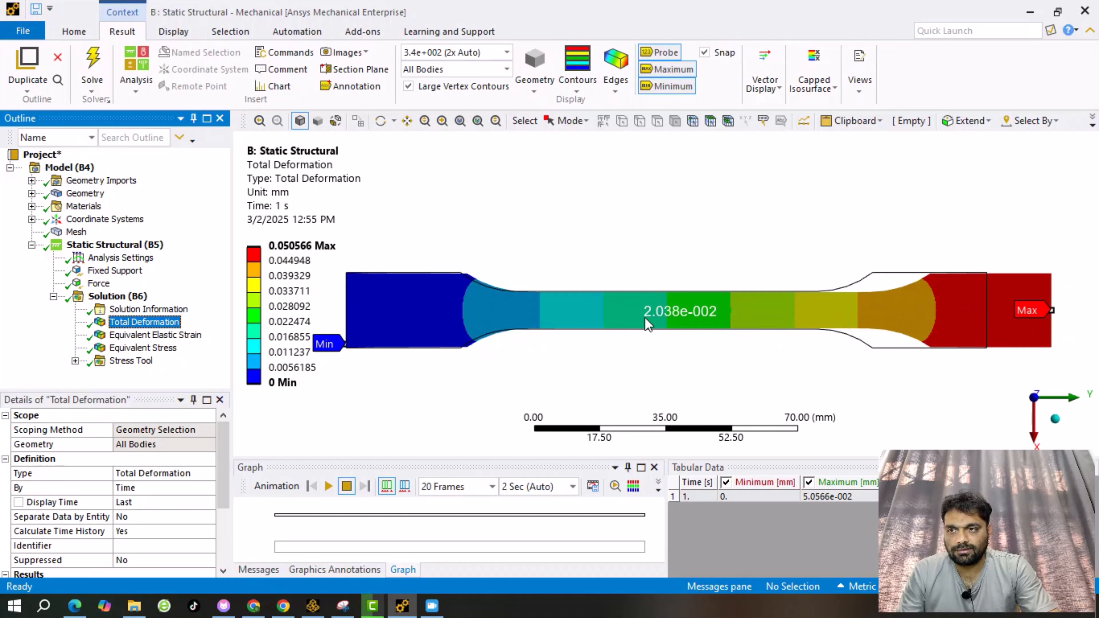
# Pin a probe label reading 2.4878e-002 mm at Node 15312 mid-gauge.
pyautogui.click(695, 316)
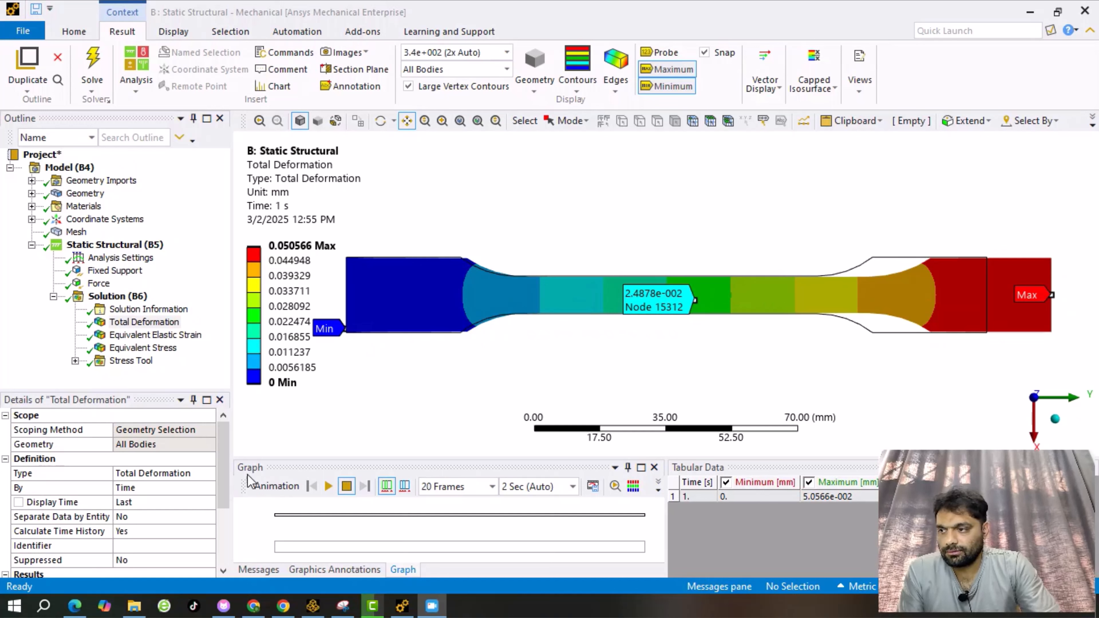
pyautogui.click(402, 571)
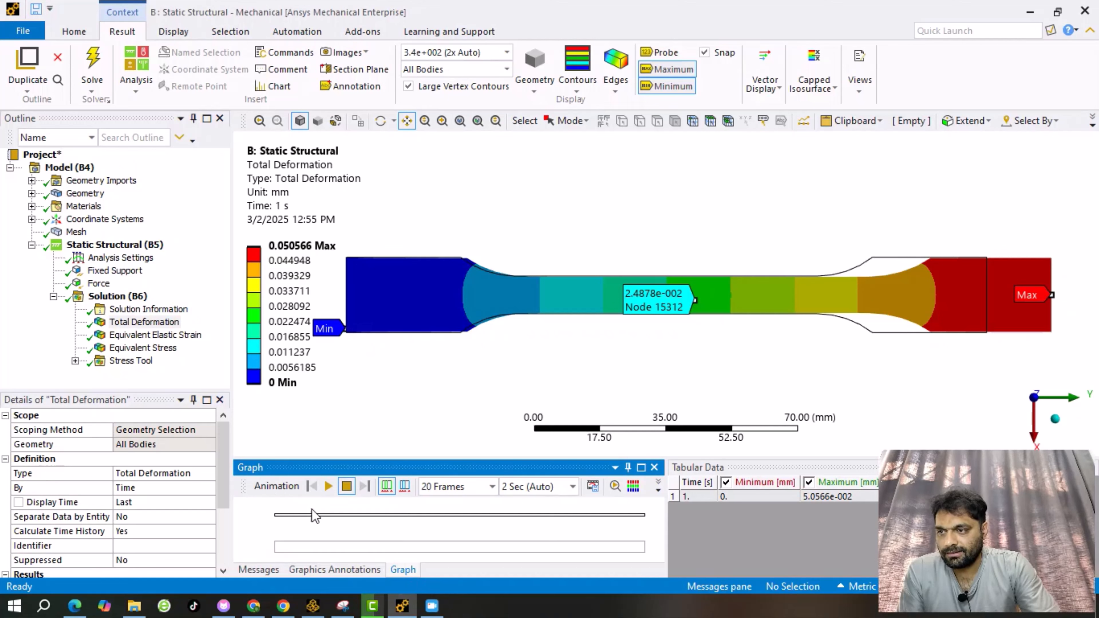
pyautogui.click(328, 487)
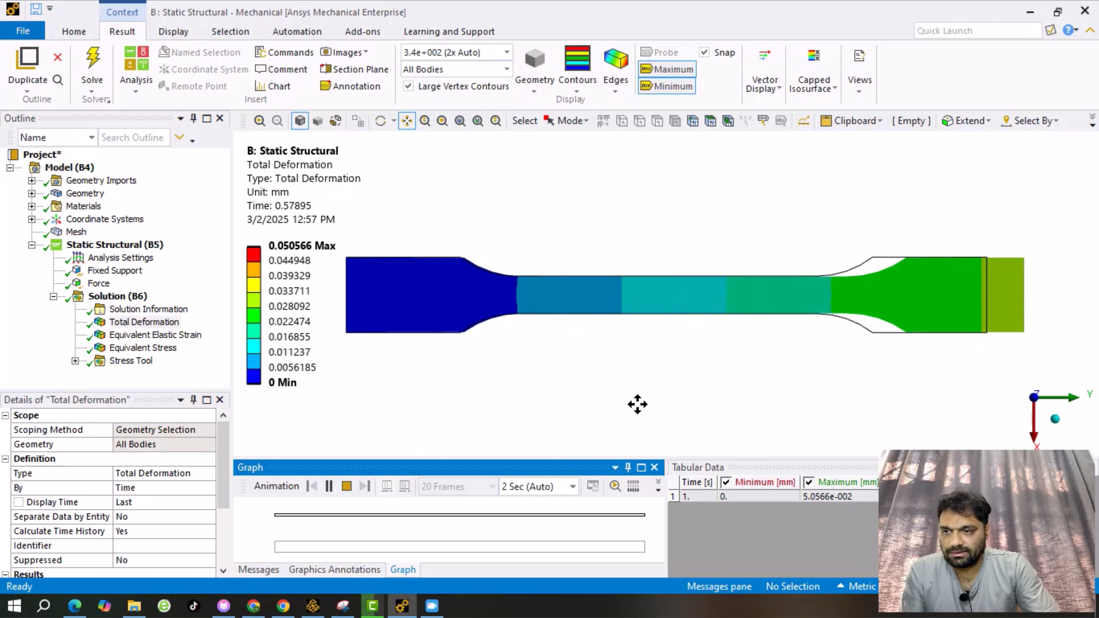
pyautogui.click(347, 485)
pyautogui.click(519, 587)
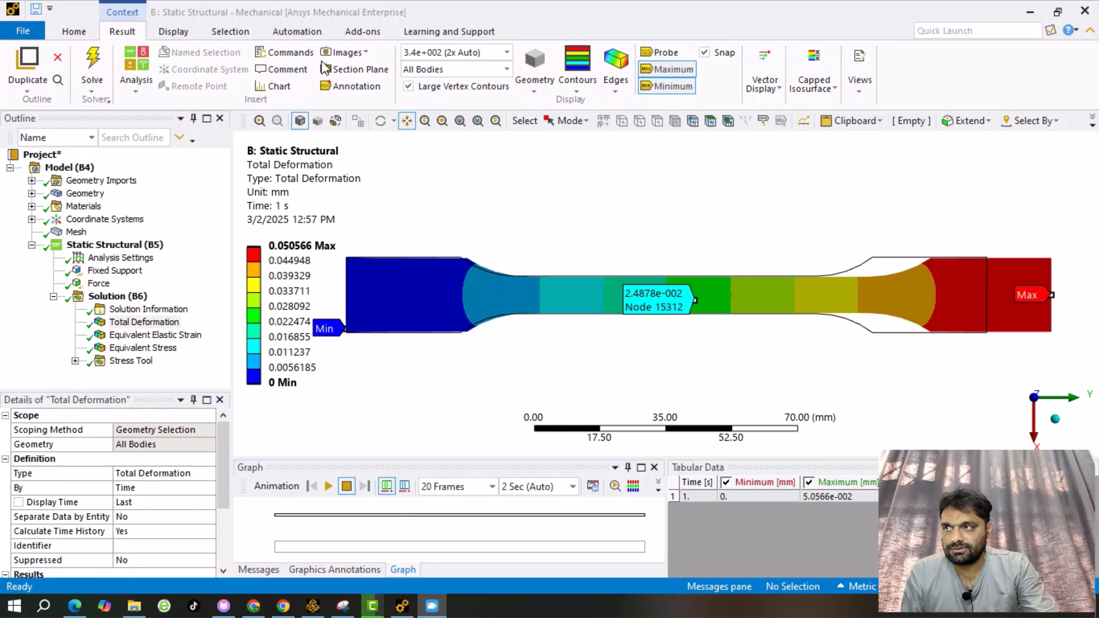
# Open Image to File preferences and set the resolution to High (4:1).
pyautogui.click(364, 52)
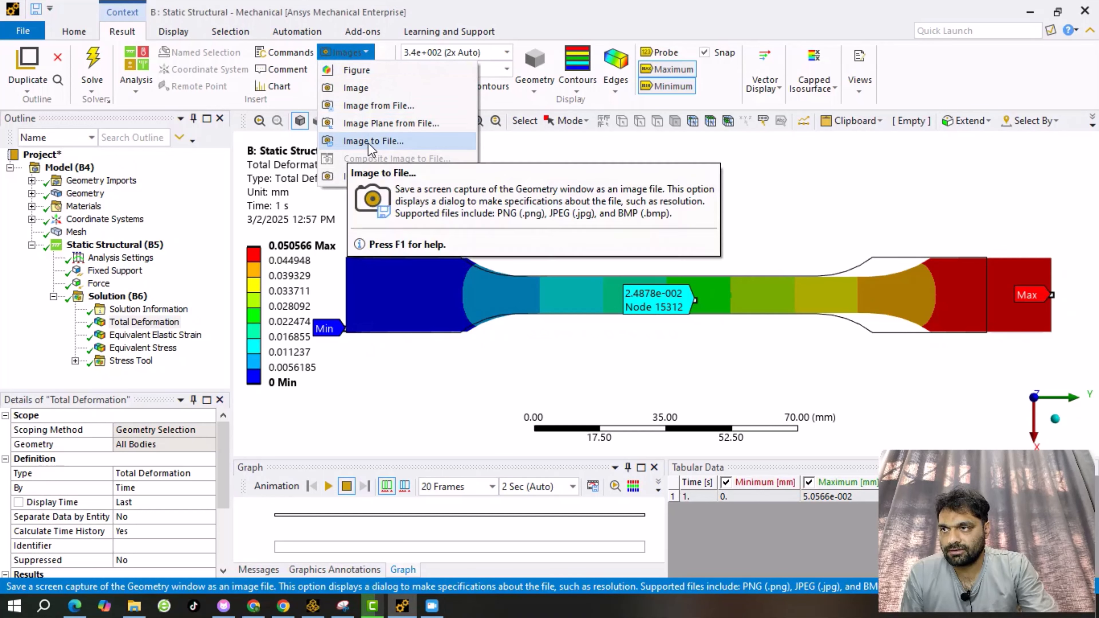
pyautogui.click(397, 142)
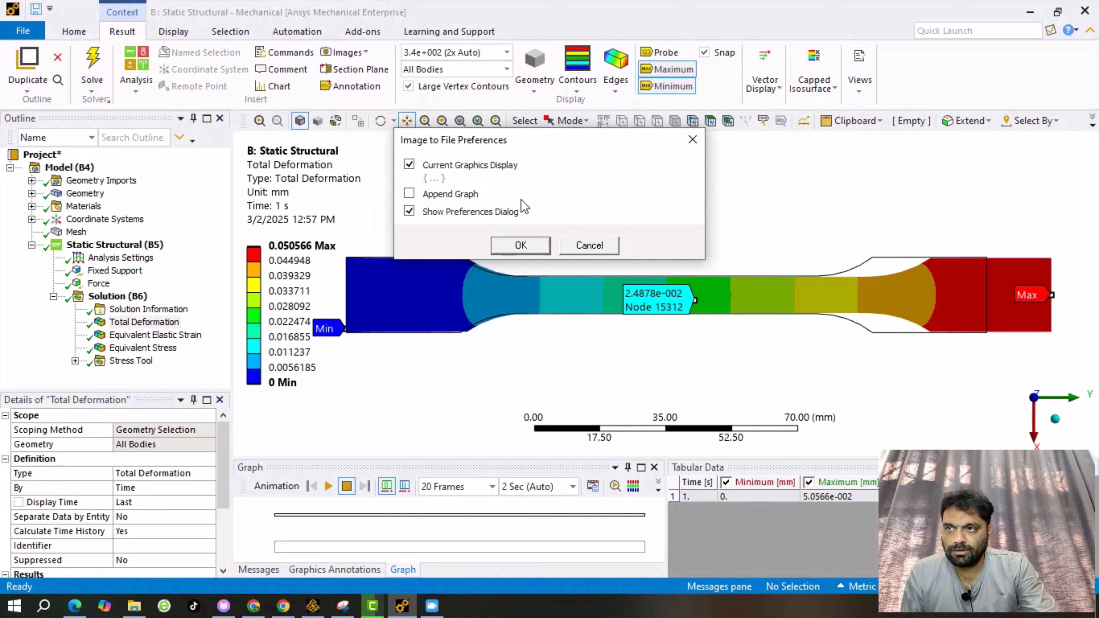
pyautogui.click(409, 166)
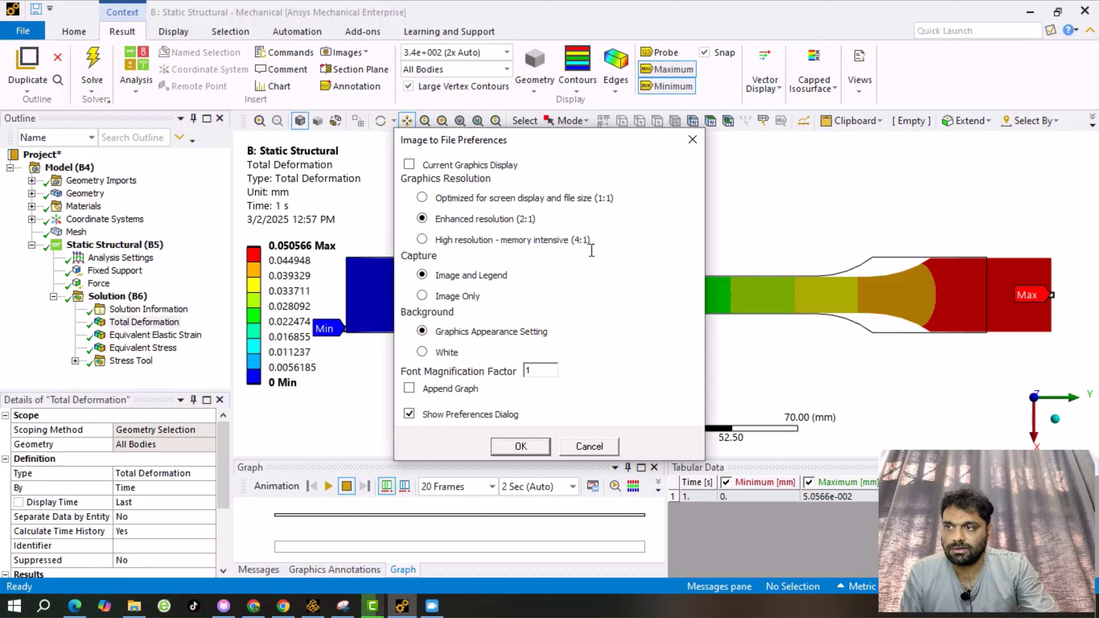
pyautogui.click(423, 240)
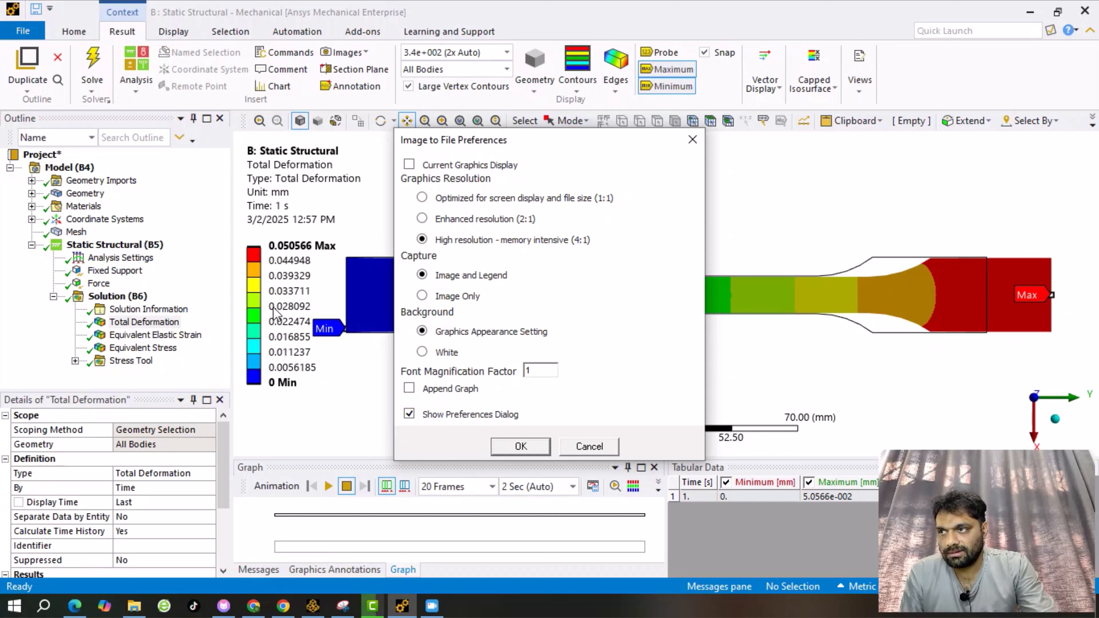
# Keep Image and Legend with default background, change the font magnification factor, and confirm.
pyautogui.click(433, 294)
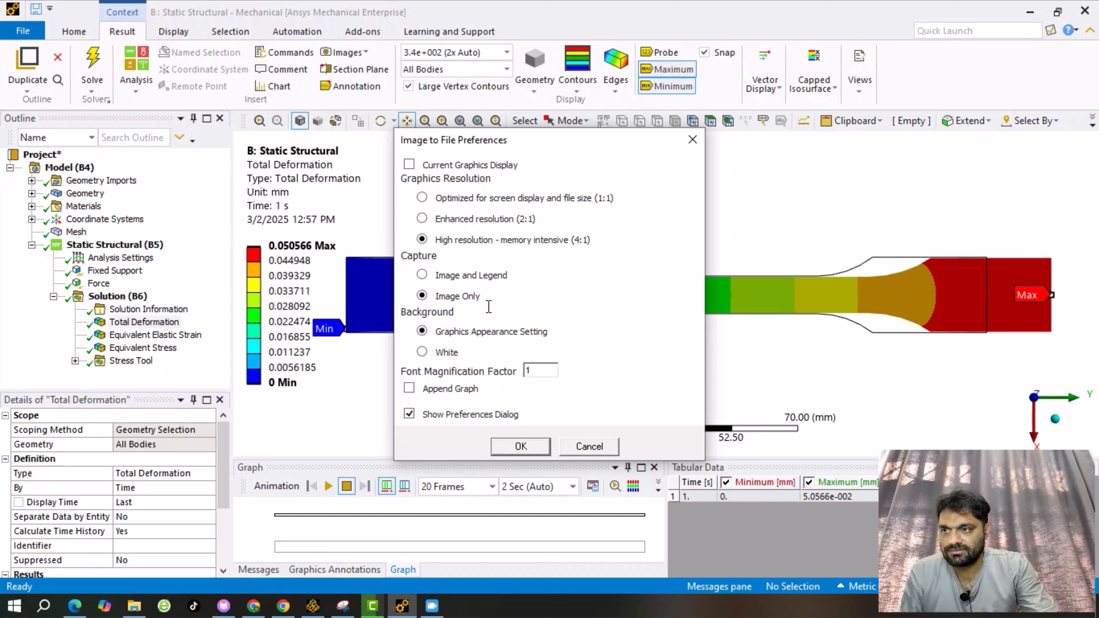
pyautogui.click(425, 276)
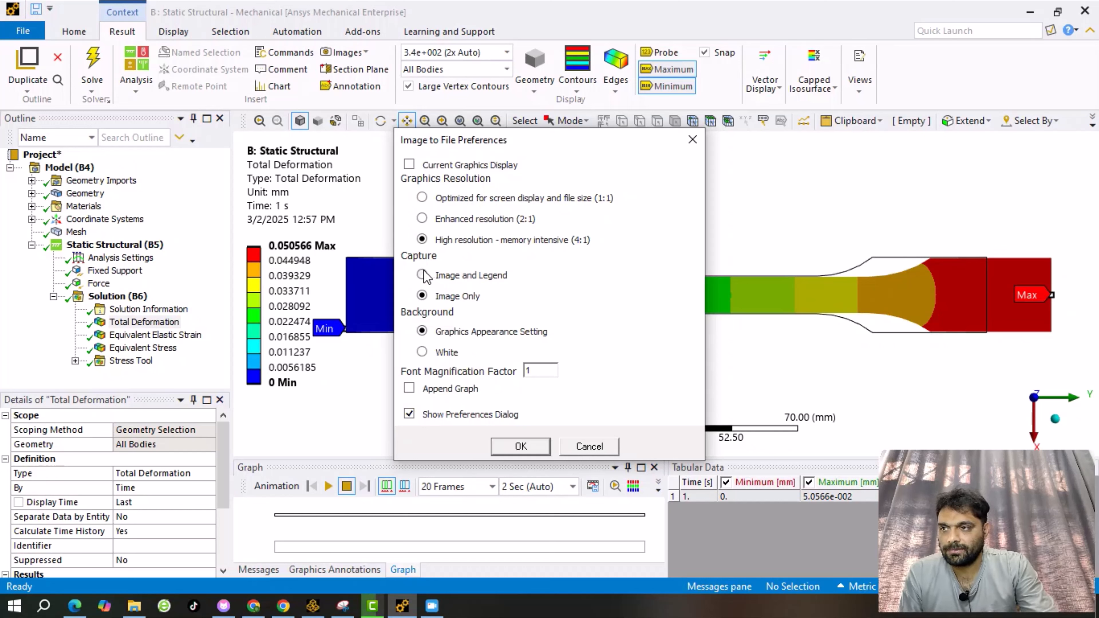
pyautogui.moveTo(403, 309); pyautogui.dragTo(471, 314)
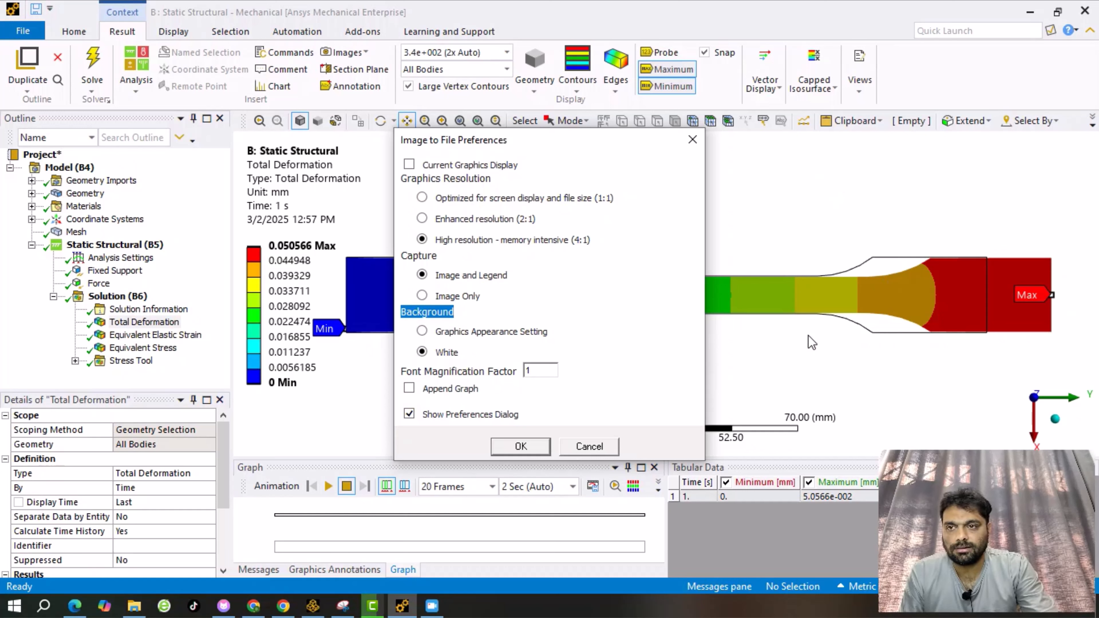
pyautogui.click(423, 331)
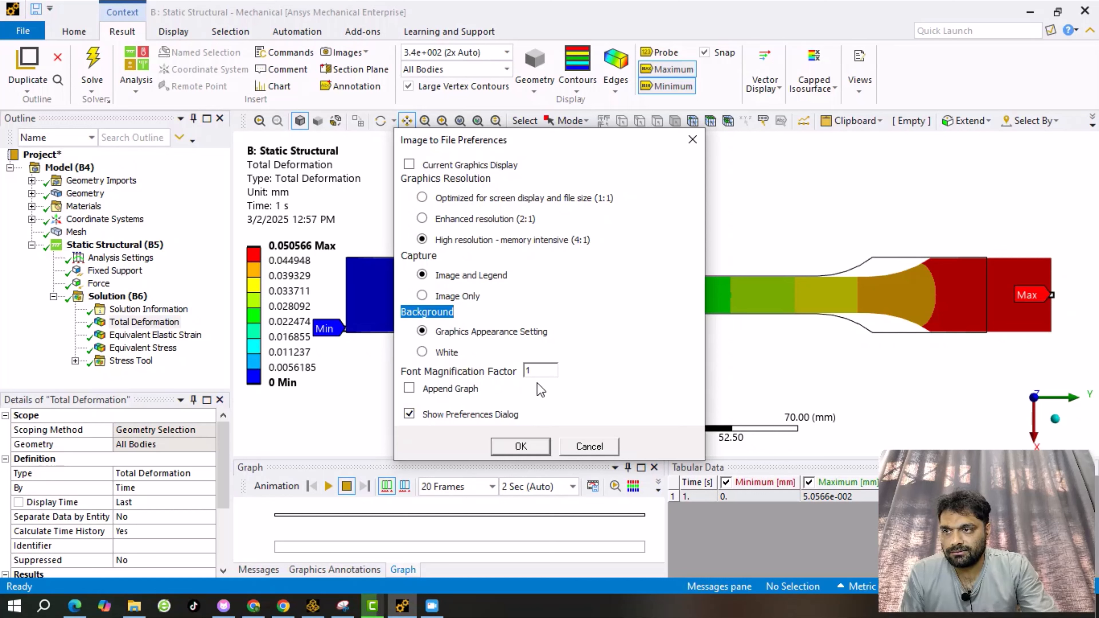
pyautogui.moveTo(538, 371); pyautogui.dragTo(518, 373)
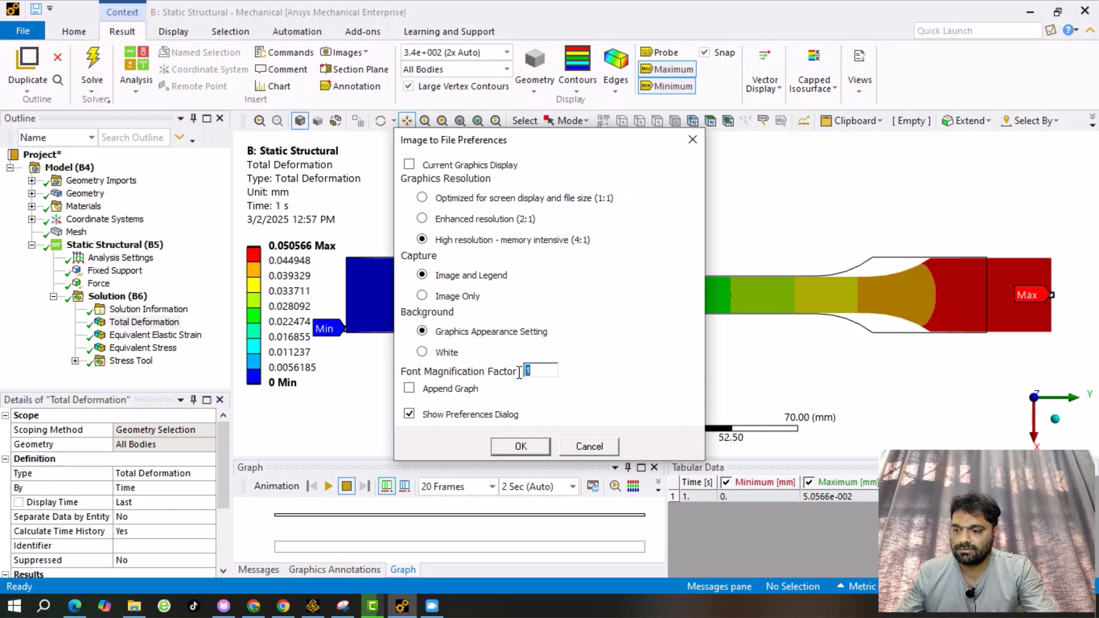
pyautogui.write('2')
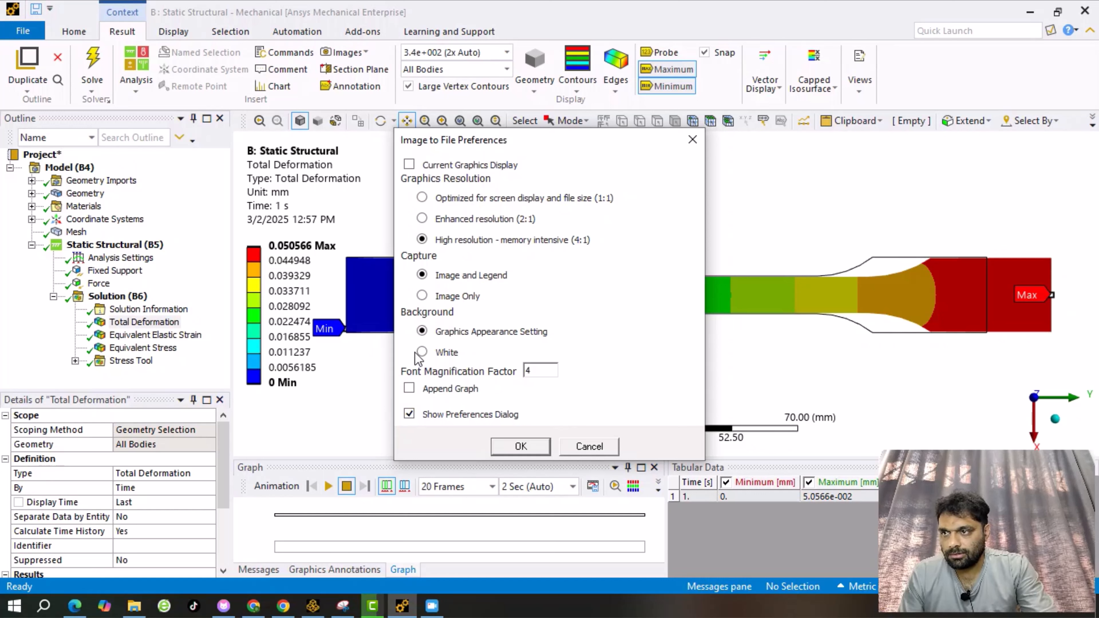
pyautogui.click(513, 451)
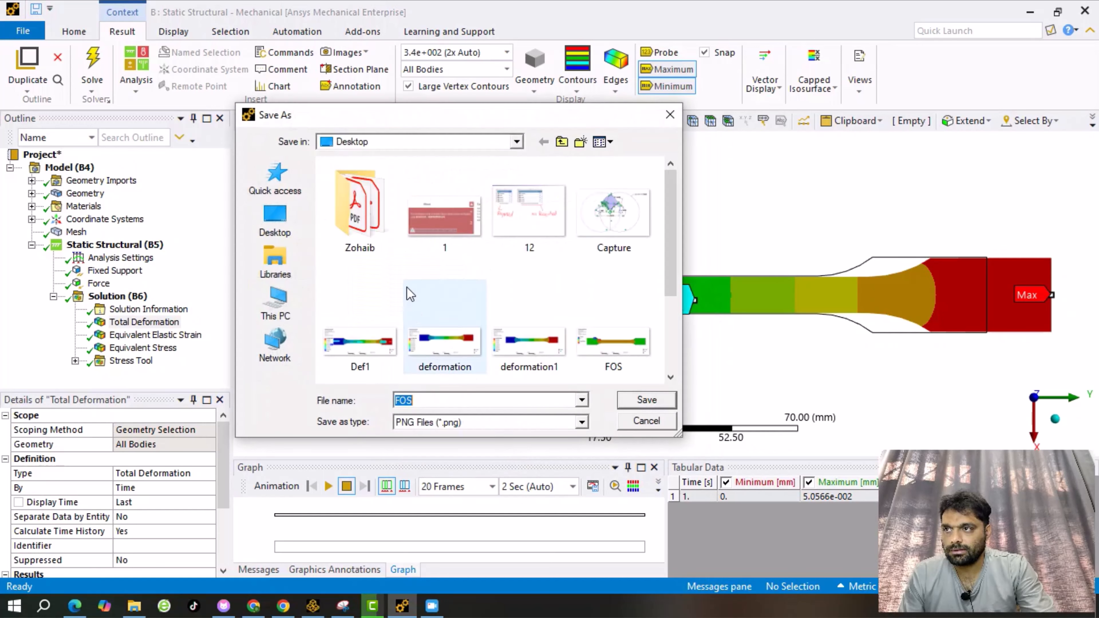
# Save the deformation plot to the Desktop as PNG image D2, then minimize Mechanical.
pyautogui.click(517, 142)
pyautogui.click(367, 261)
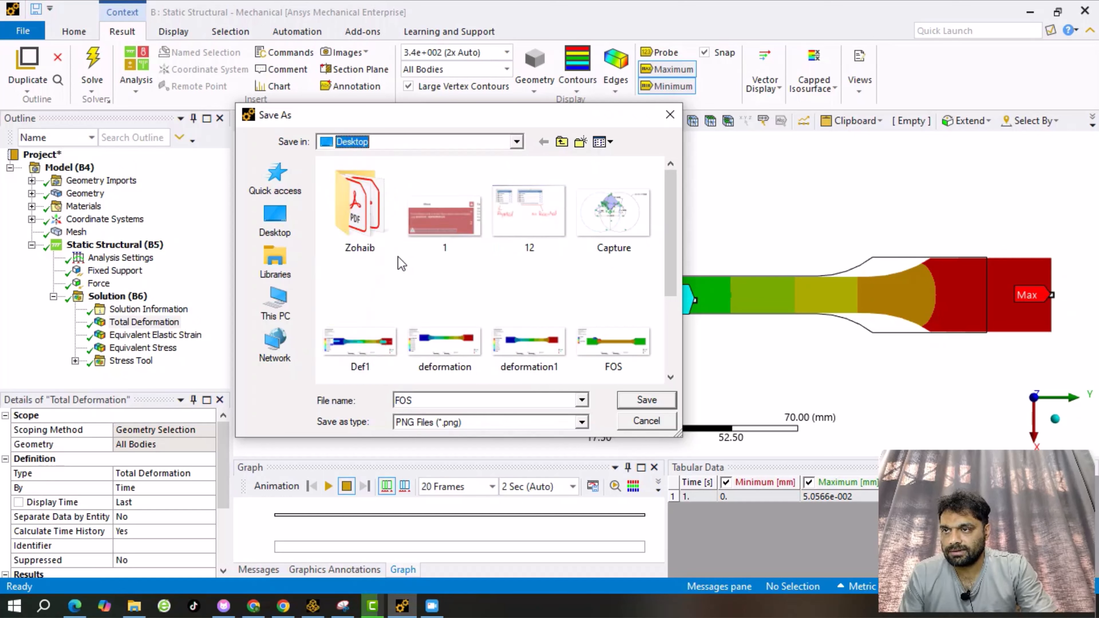
pyautogui.doubleClick(411, 400)
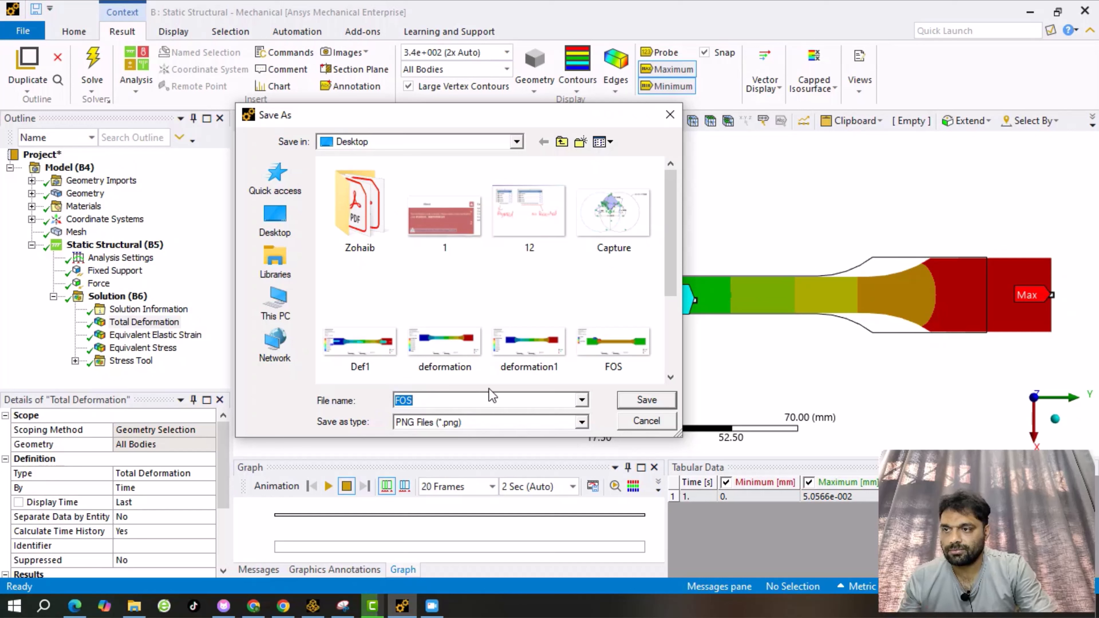
pyautogui.write('D2')
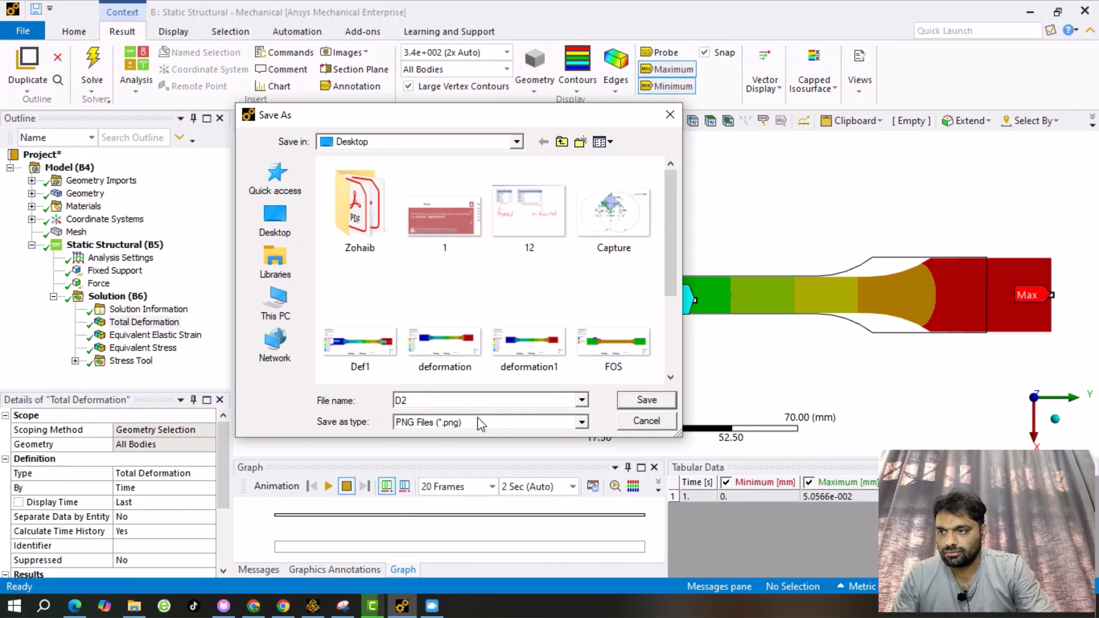
pyautogui.click(583, 424)
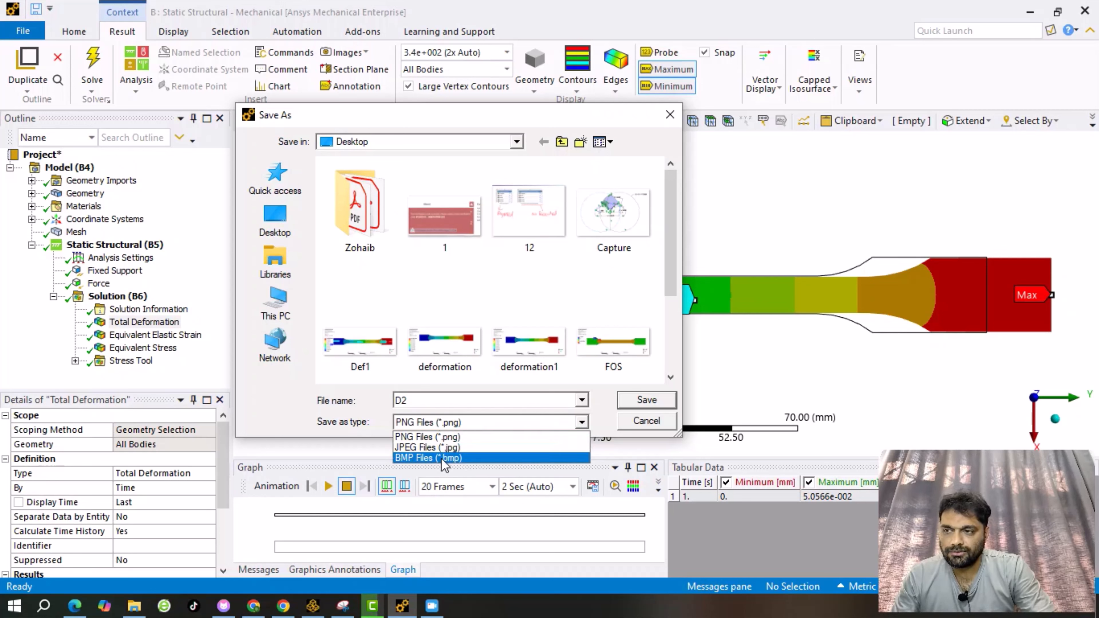
pyautogui.click(429, 436)
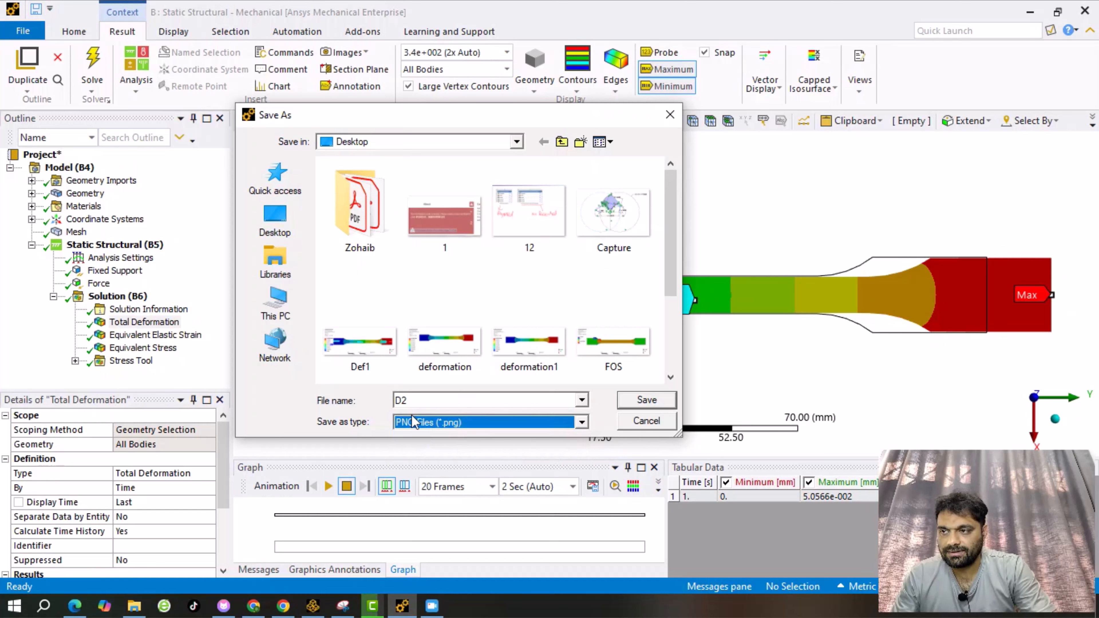
pyautogui.click(654, 403)
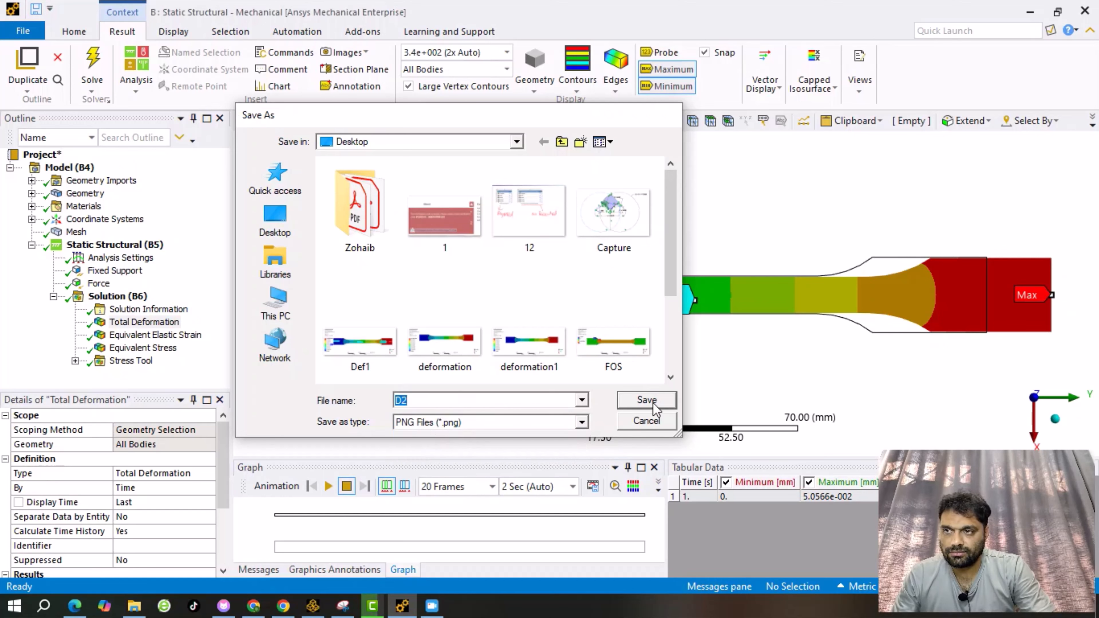
pyautogui.click(1030, 13)
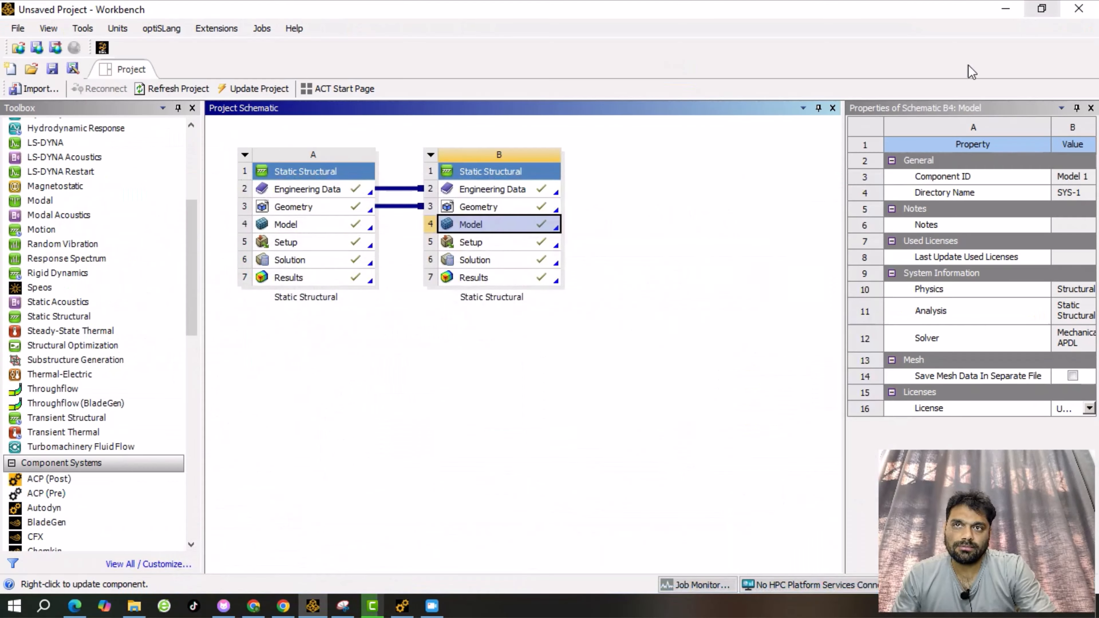
# Minimize Workbench and open D2.png from the desktop in the photo viewer.
pyautogui.click(1013, 15)
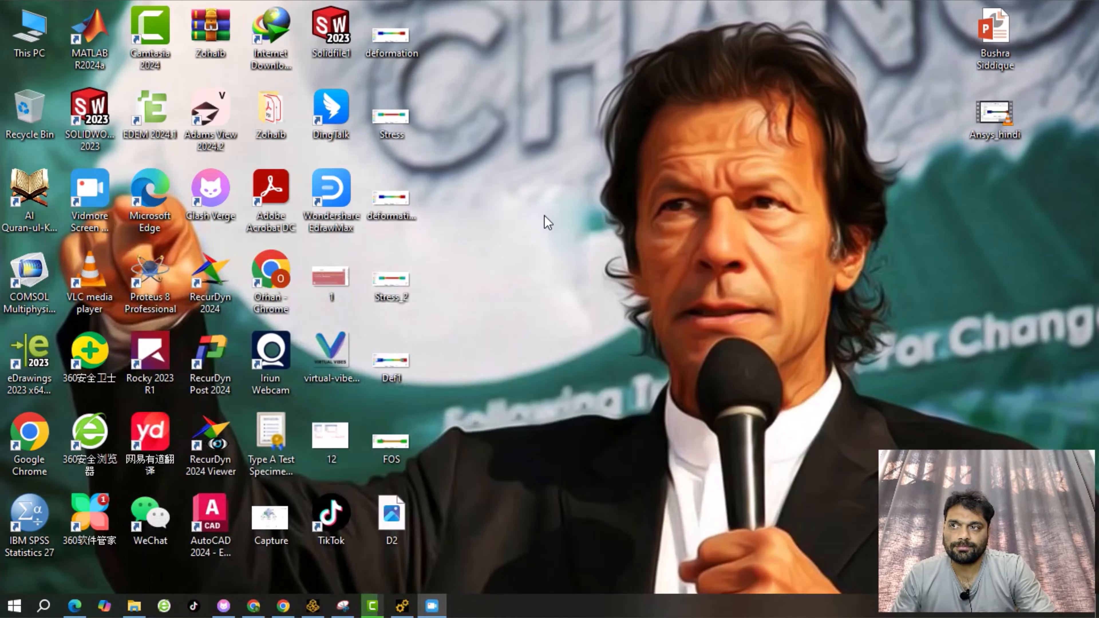
pyautogui.doubleClick(385, 531)
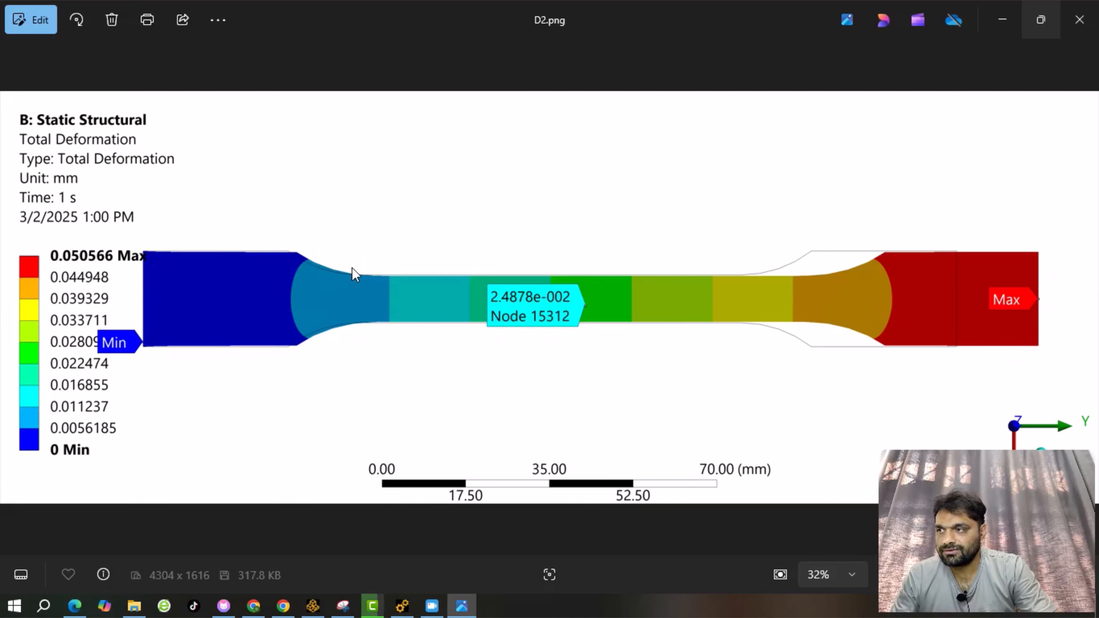
# Zoom in and out on the 4304 x 1616 D2 image, close Photos, and return to Mechanical.
pyautogui.scroll(6, 354, 274)
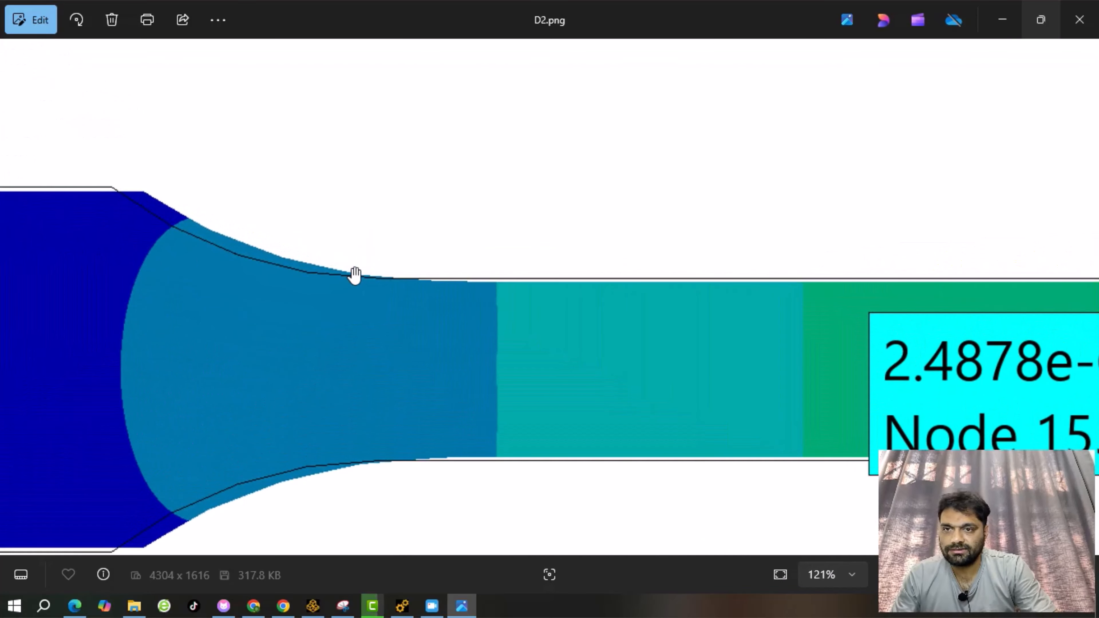
pyautogui.scroll(-2, 354, 274)
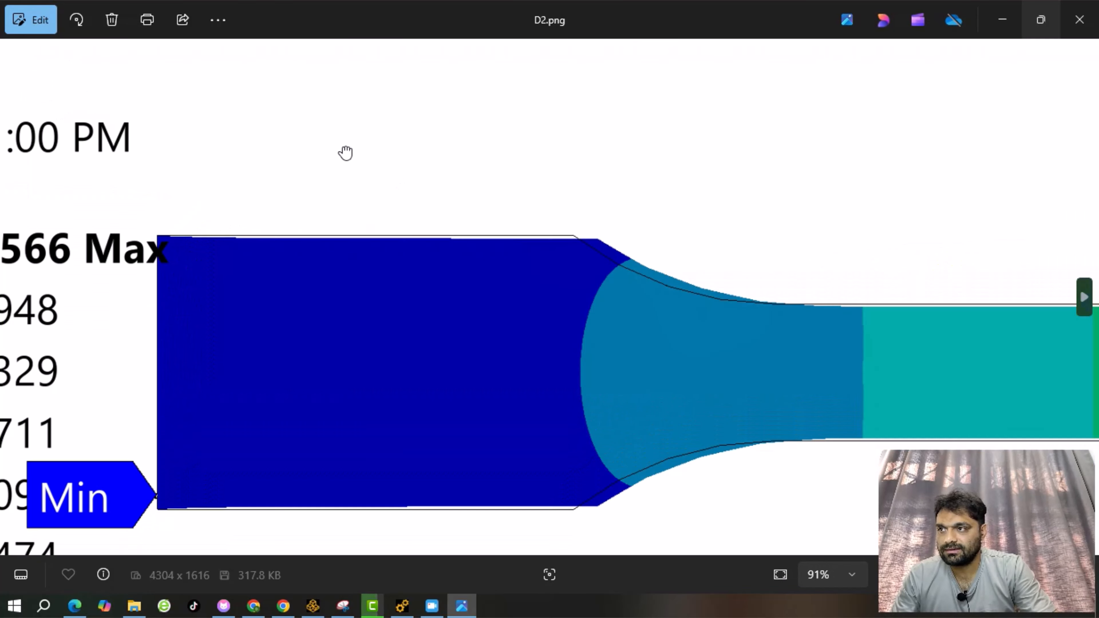
pyautogui.scroll(3, 514, 186)
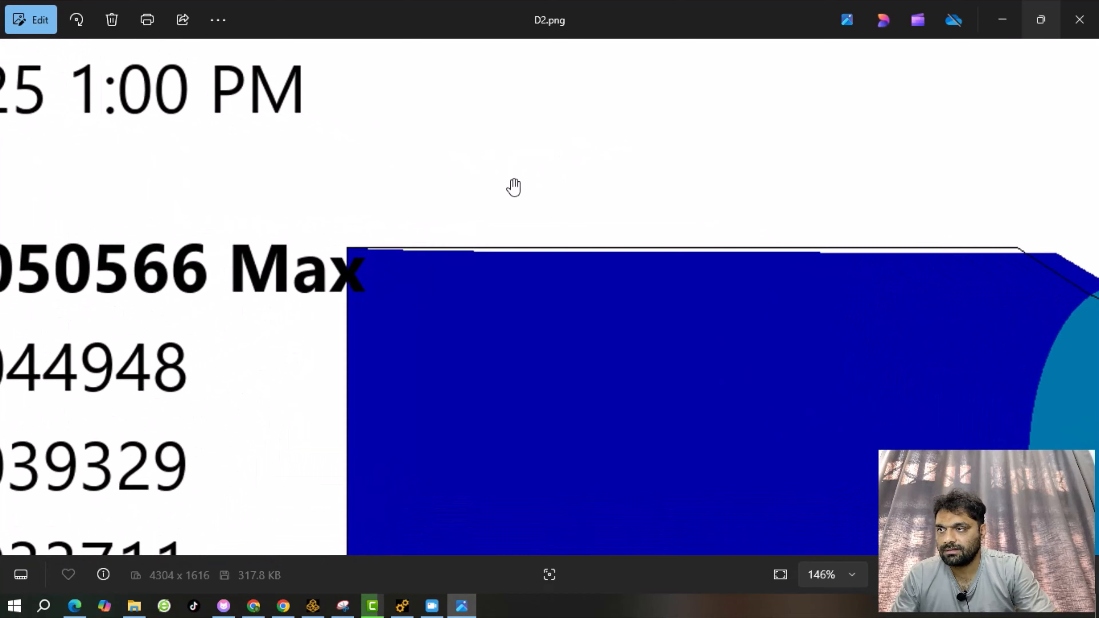
pyautogui.scroll(-6, 513, 185)
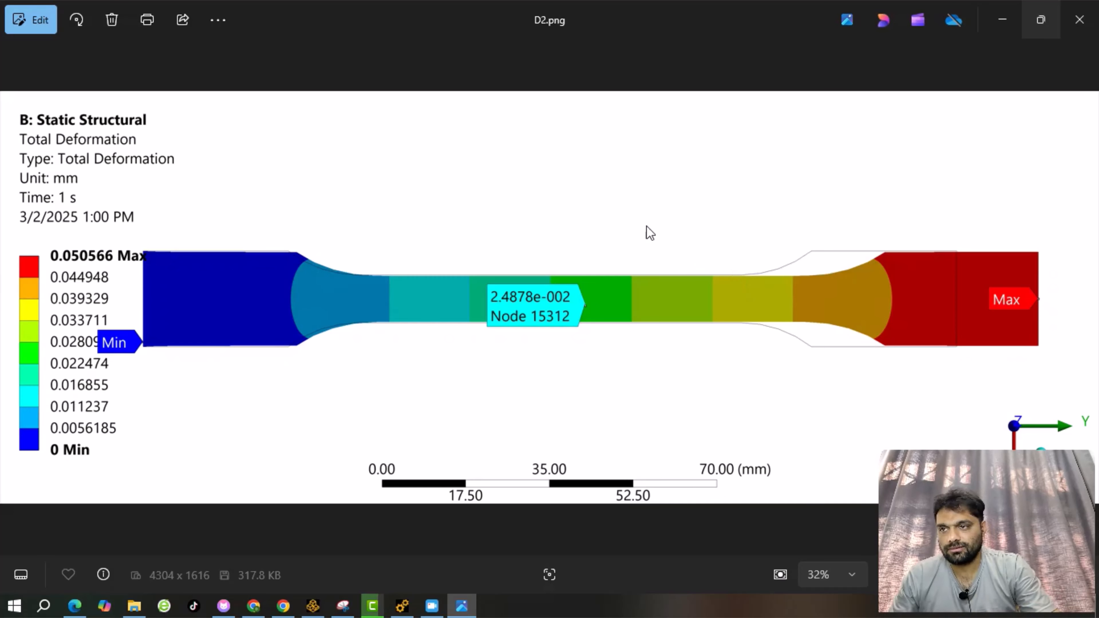
pyautogui.click(1078, 26)
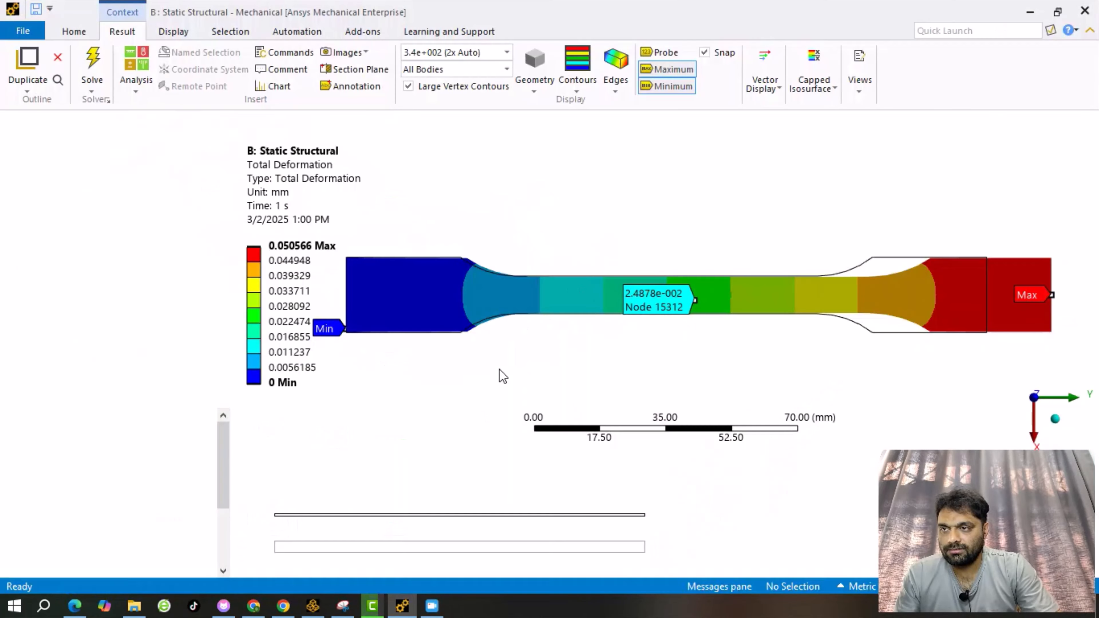
pyautogui.click(402, 606)
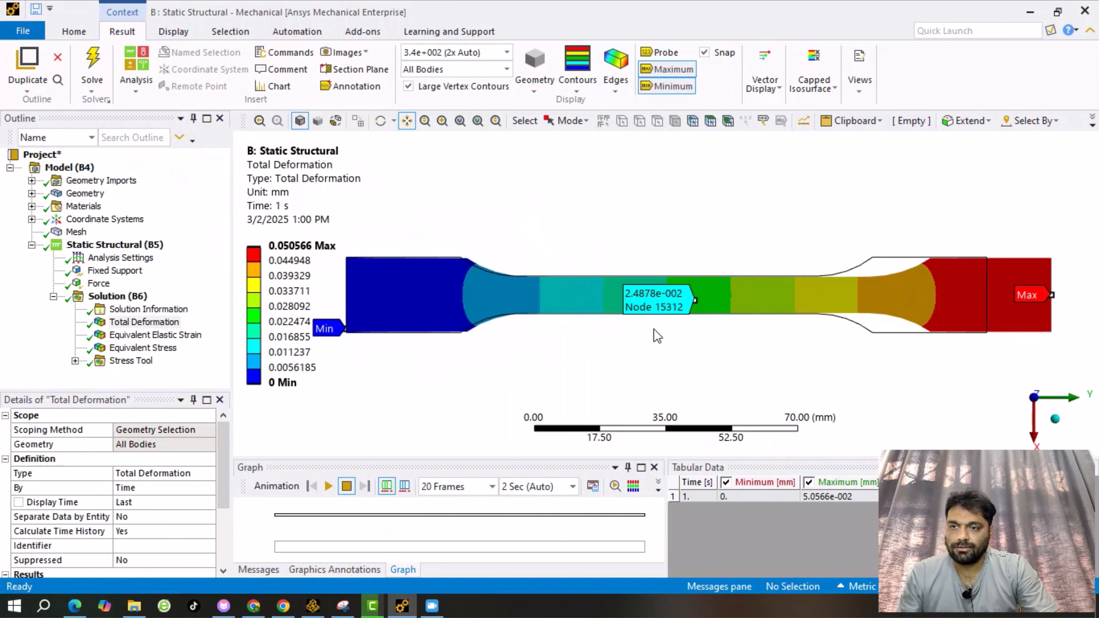